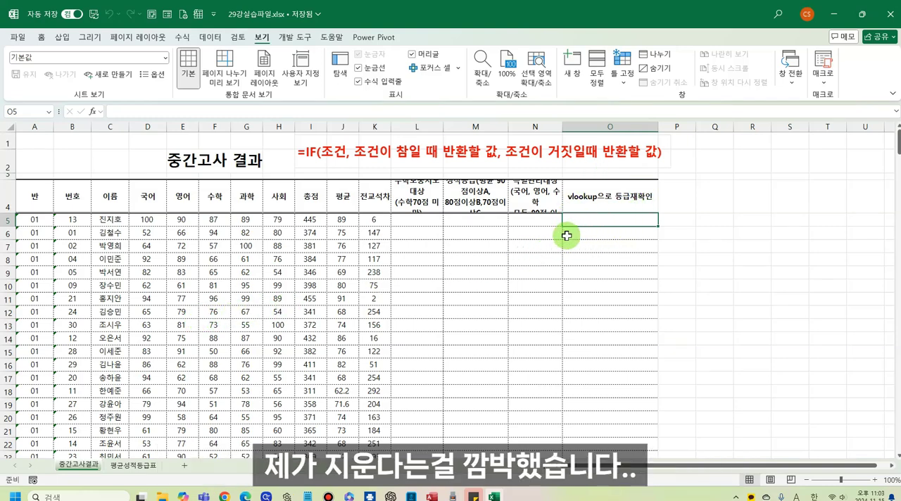
pyautogui.write('=')
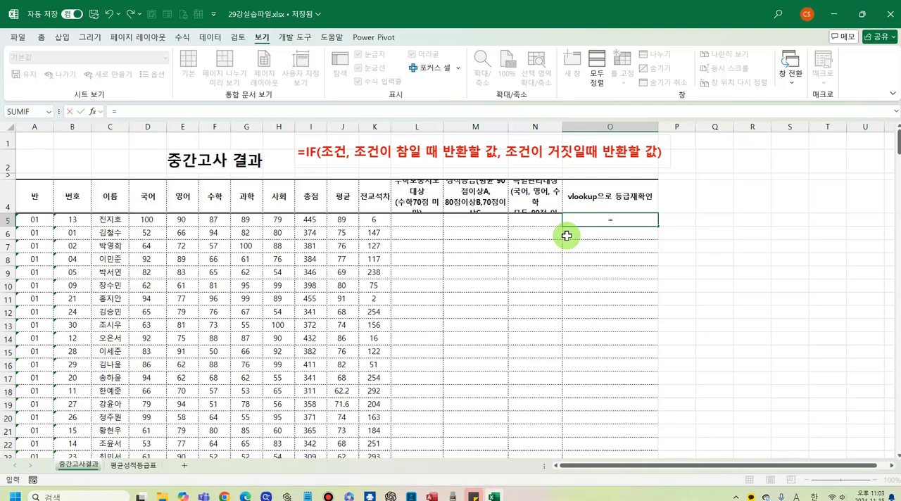
pyautogui.write('vl')
pyautogui.press('Tab')
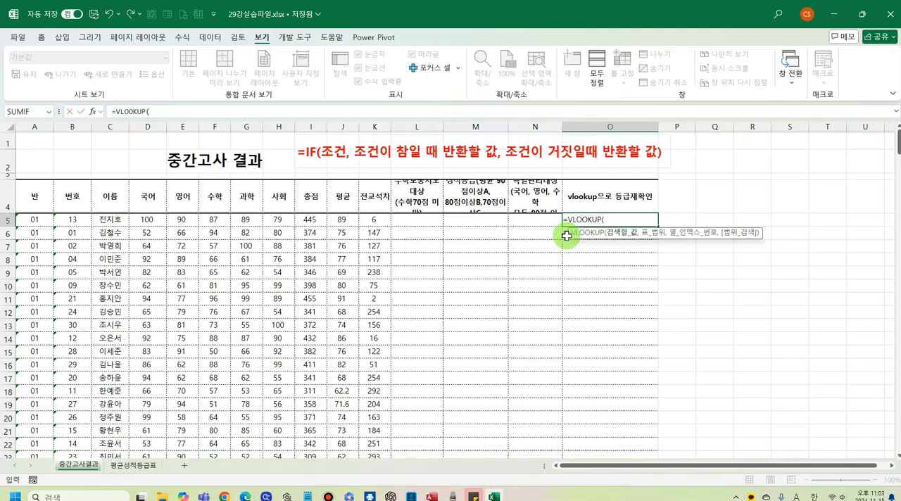
pyautogui.click(340, 223)
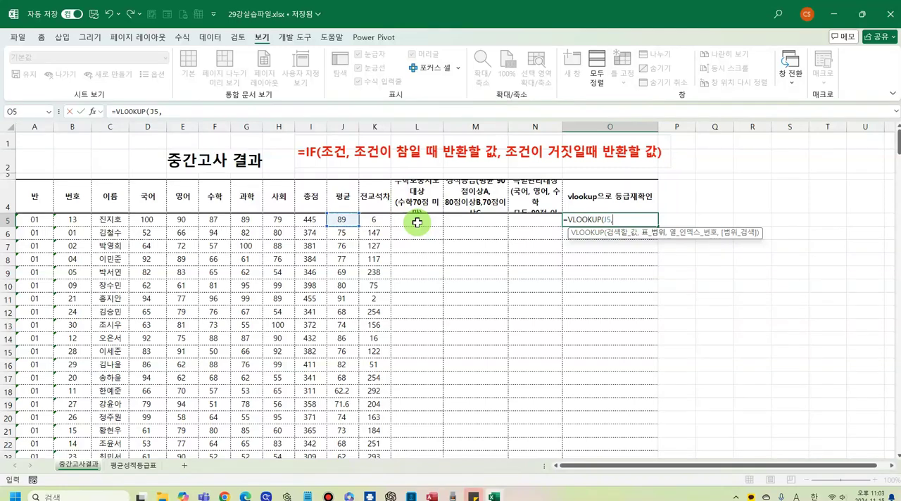
pyautogui.click(131, 467)
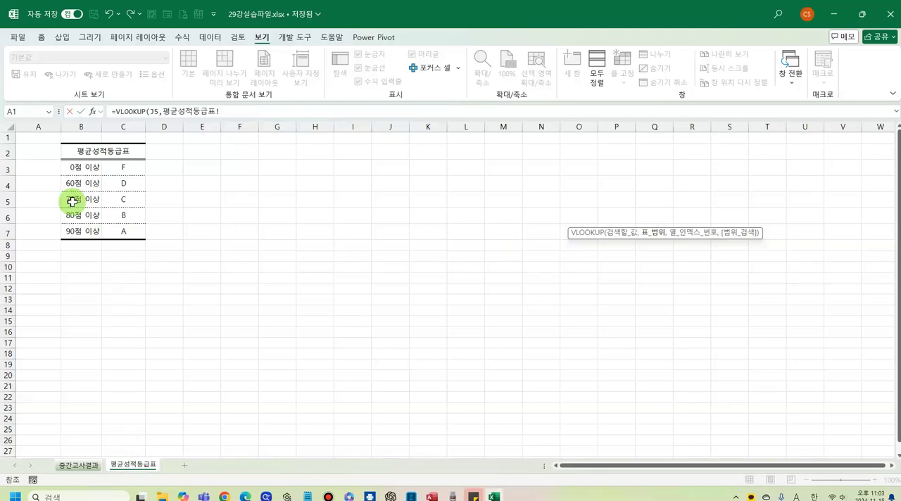
pyautogui.moveTo(81, 222); pyautogui.dragTo(123, 231)
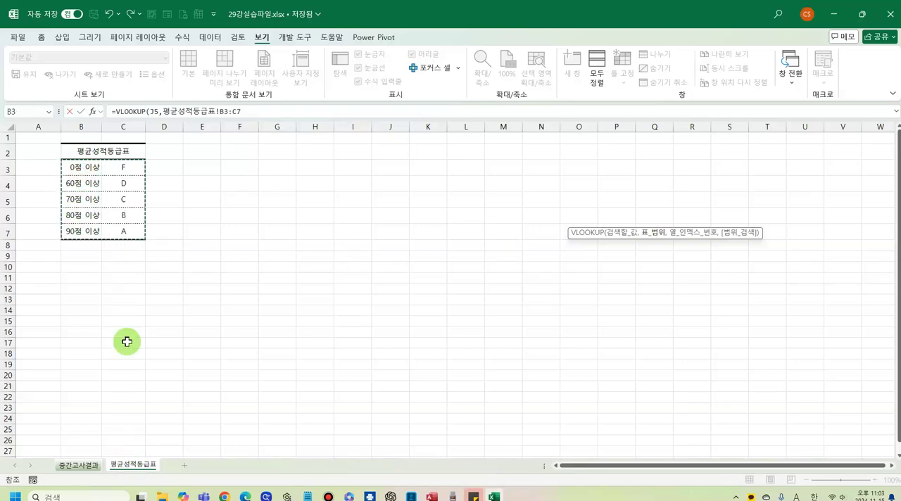
pyautogui.click(79, 466)
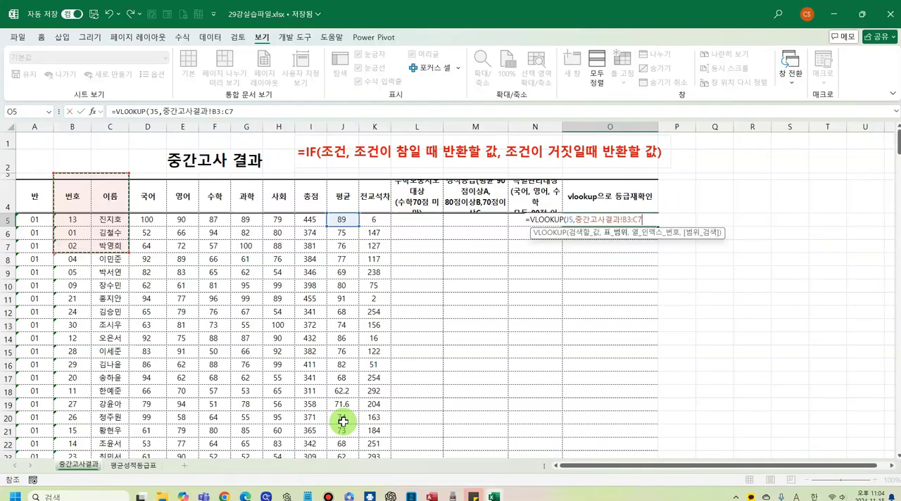
pyautogui.press('Escape')
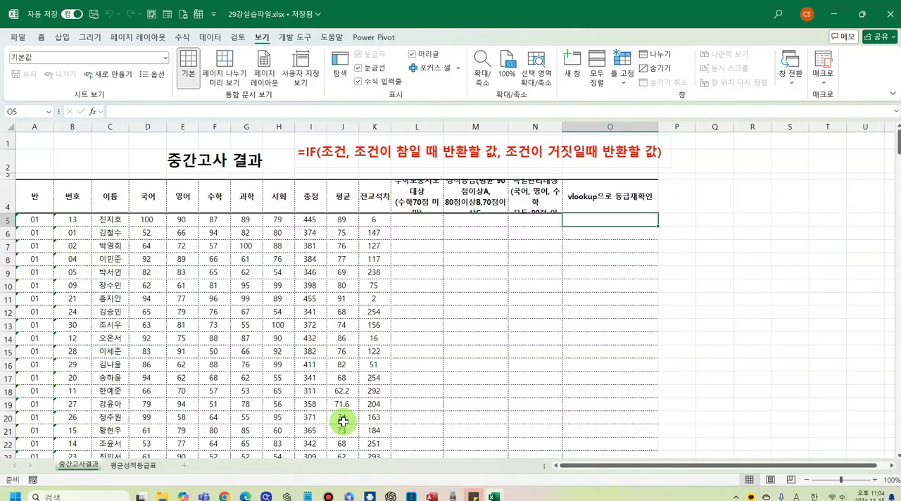
# - Open a second window of the workbook and arrange both windows side by side with the 세로 option
pyautogui.click(570, 62)
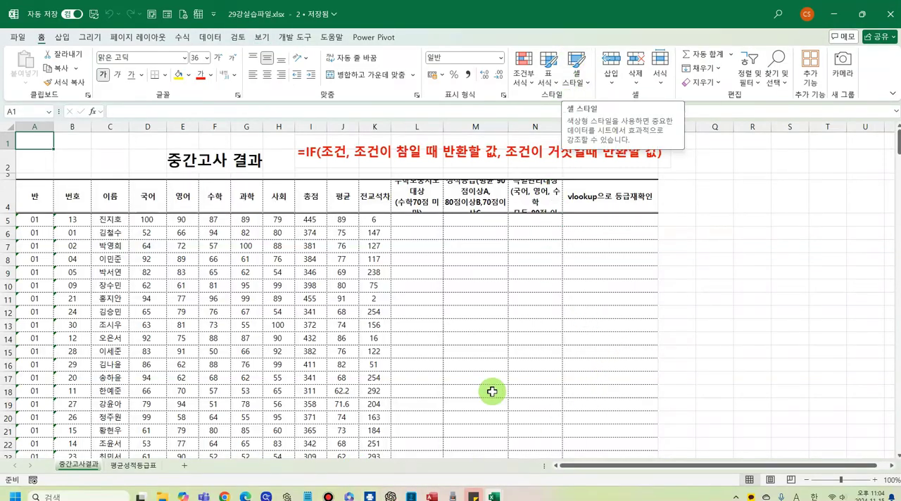
pyautogui.moveTo(494, 495)
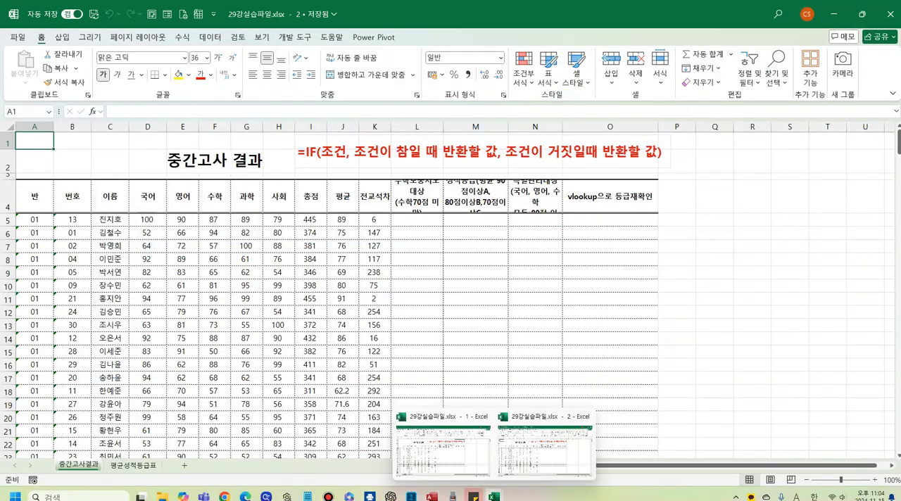
pyautogui.click(485, 465)
pyautogui.click(475, 298)
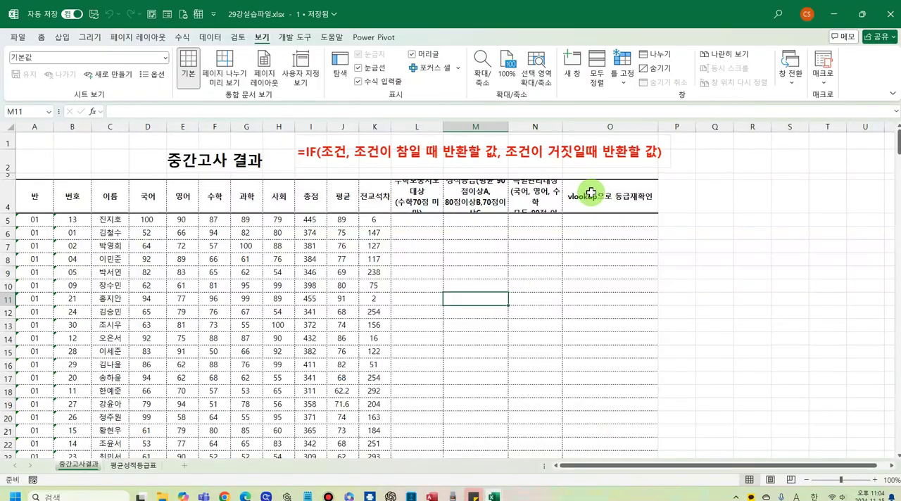
pyautogui.click(579, 219)
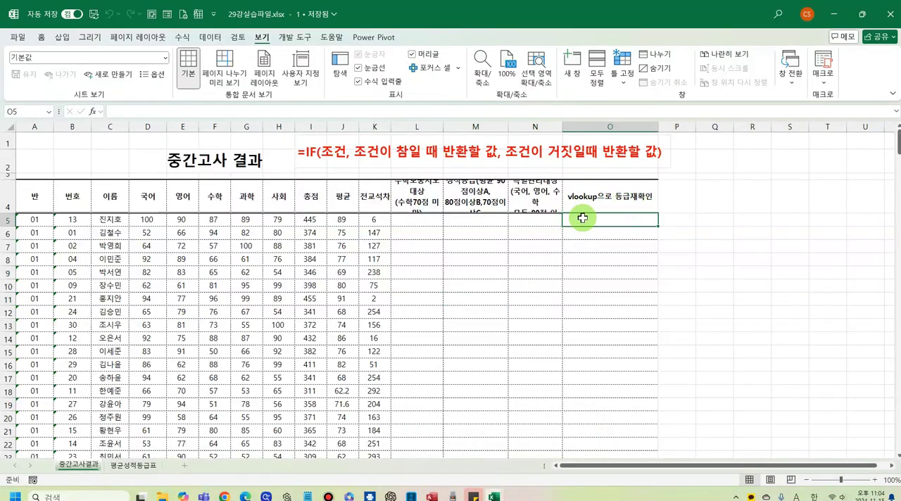
pyautogui.click(597, 67)
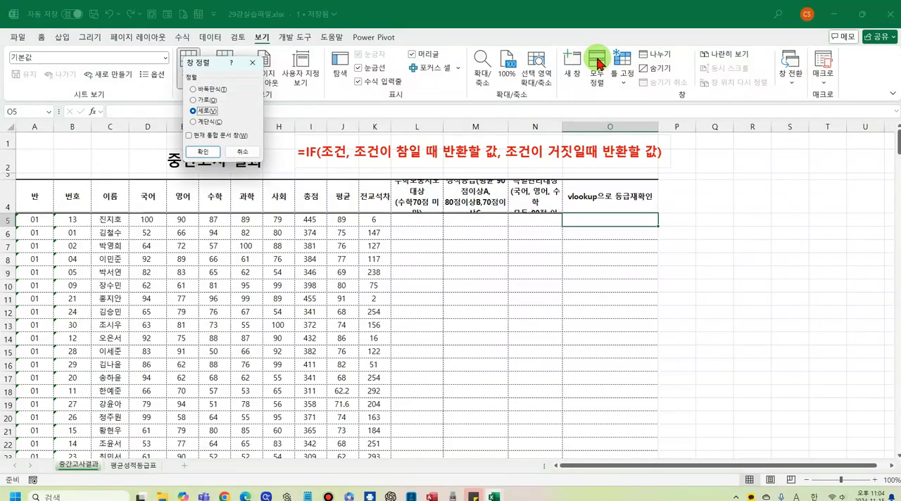
pyautogui.click(203, 152)
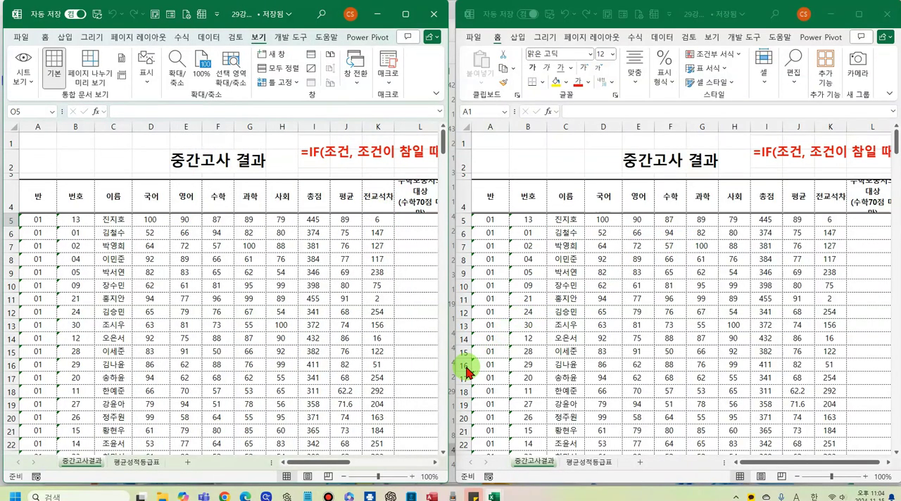
# - Show the 평균성적등급표 sheet in the second window beside the grade-check column of the 중간고사결과 sheet
pyautogui.moveTo(296, 462); pyautogui.dragTo(340, 465)
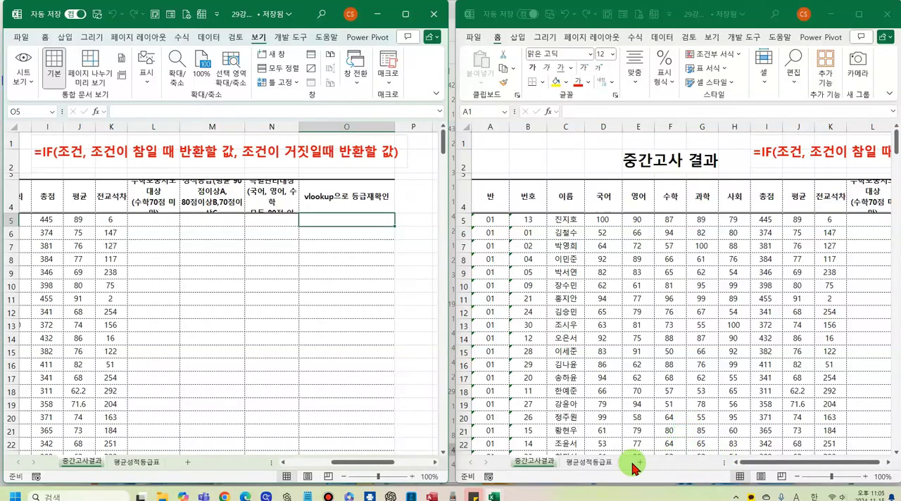
pyautogui.click(595, 470)
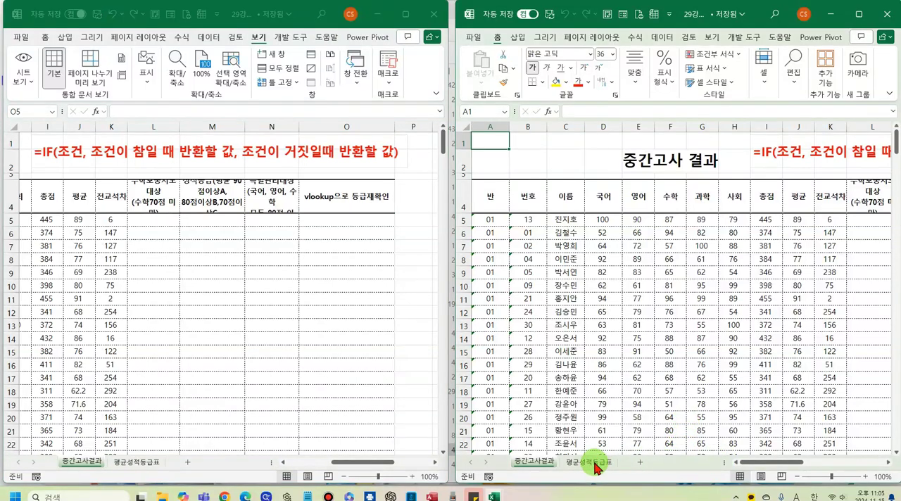
pyautogui.click(595, 463)
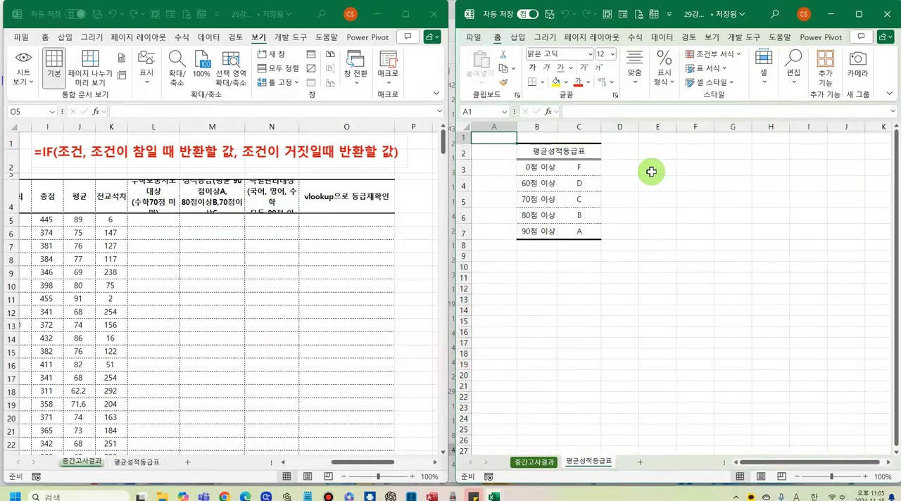
# - Try a VLOOKUP in O5 that looks up J5 in 평균성적등급표!$B$3:$C$7, picking the range from the second window
pyautogui.click(325, 220)
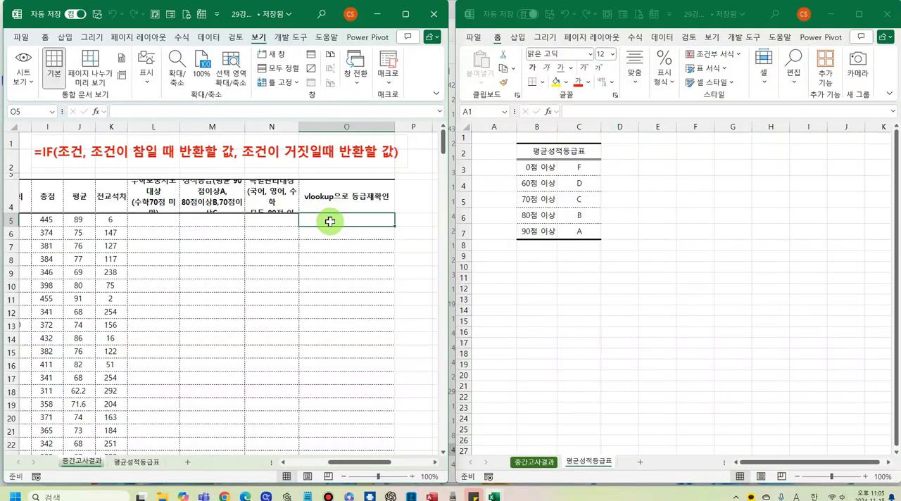
pyautogui.write('=vl')
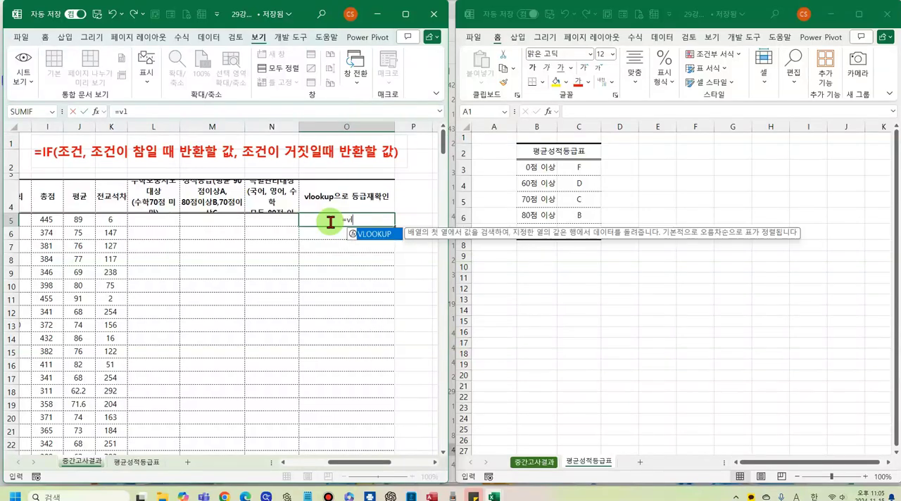
pyautogui.press('Tab')
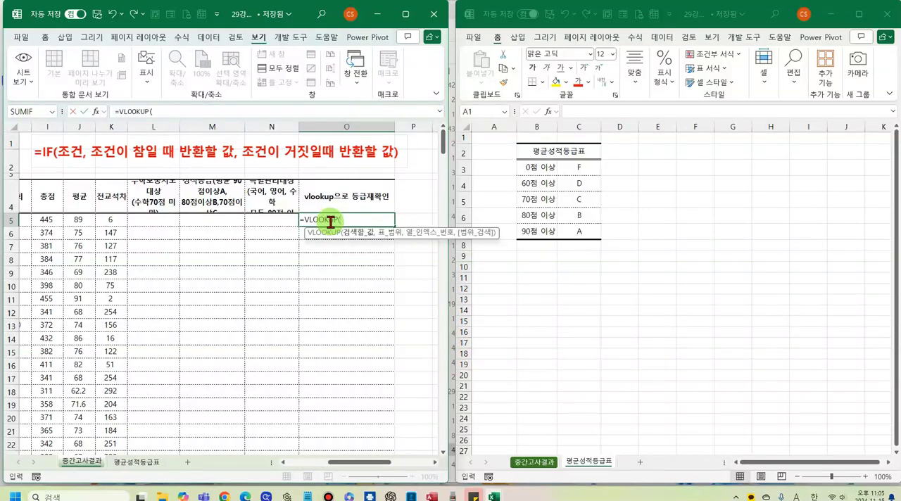
pyautogui.click(83, 220)
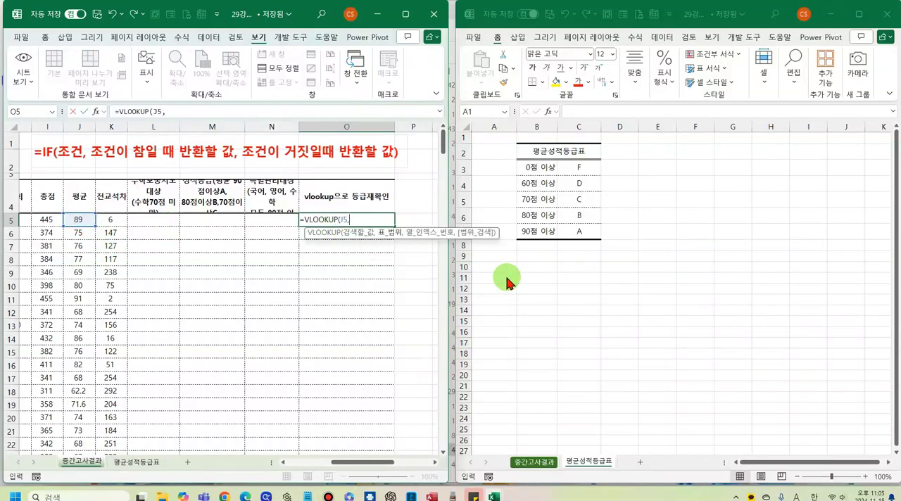
pyautogui.click(553, 200)
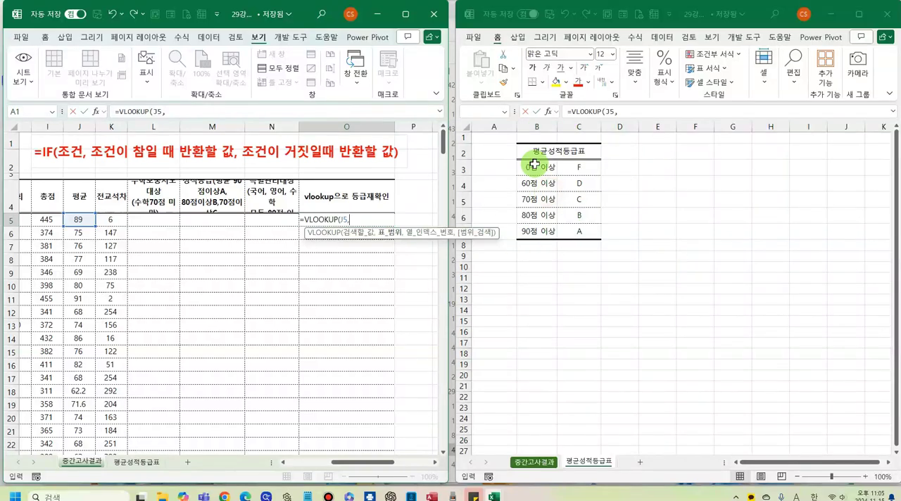
pyautogui.moveTo(533, 170); pyautogui.dragTo(568, 225)
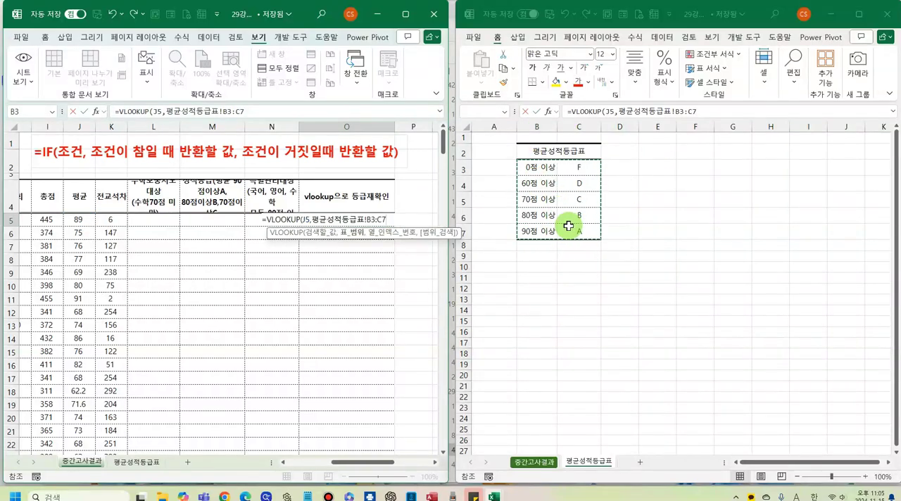
pyautogui.press('F4')
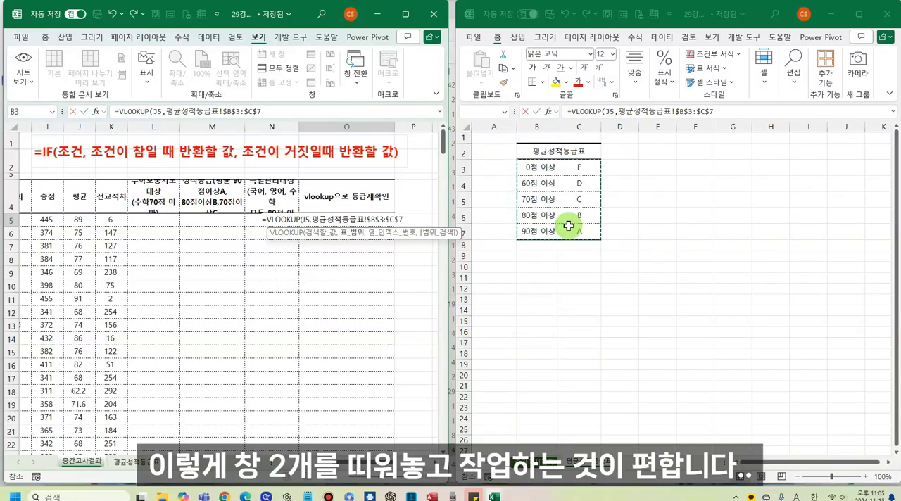
pyautogui.press('Escape')
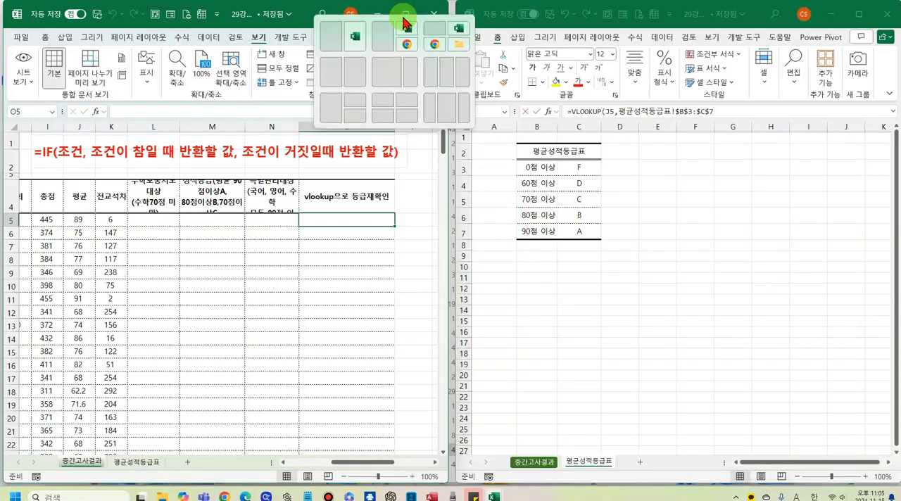
# - Maximize the 중간고사결과 window, and rearrange all windows with the 바둑판식 option
pyautogui.click(155, 326)
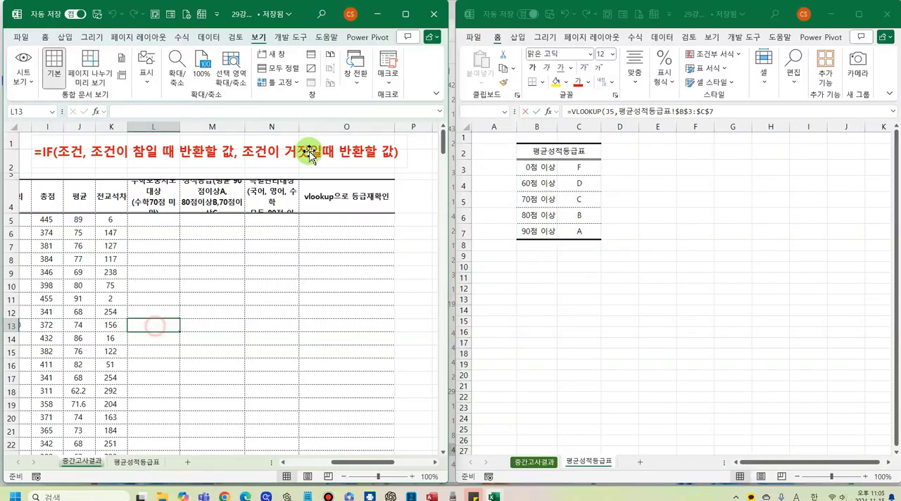
pyautogui.click(406, 14)
pyautogui.click(595, 71)
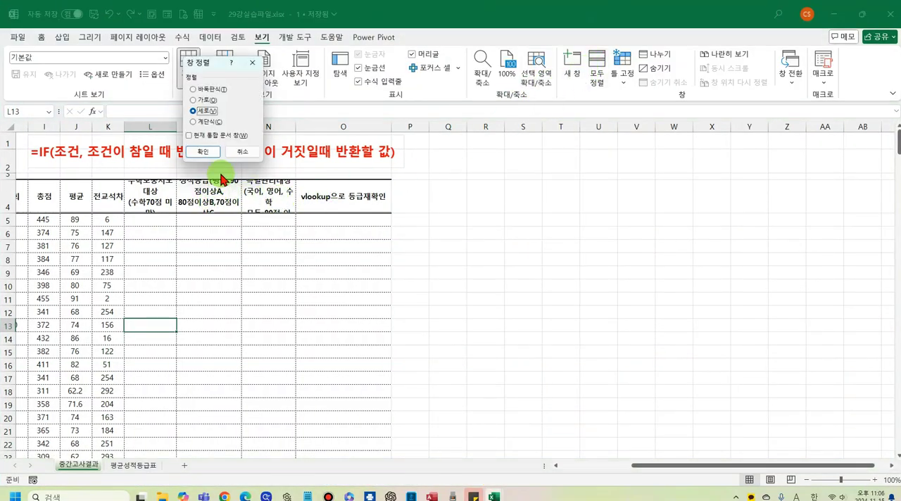
pyautogui.click(193, 89)
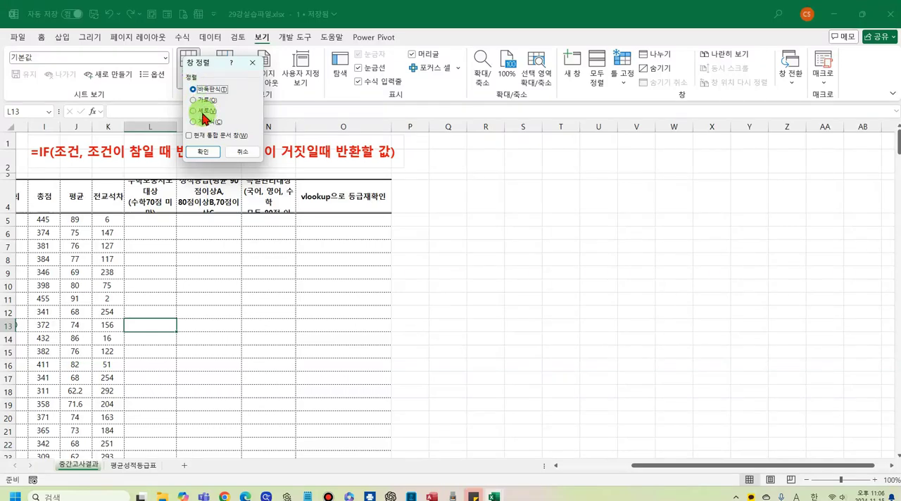
pyautogui.click(203, 152)
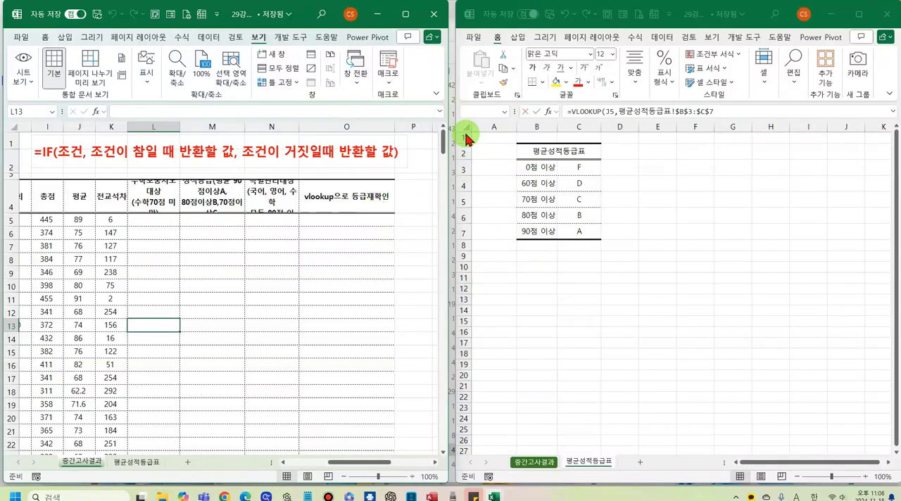
pyautogui.moveTo(409, 19)
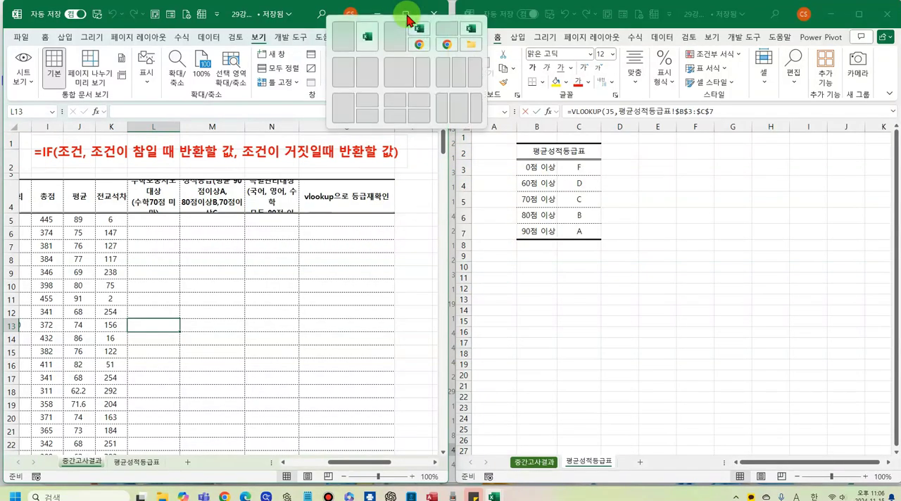
pyautogui.click(327, 362)
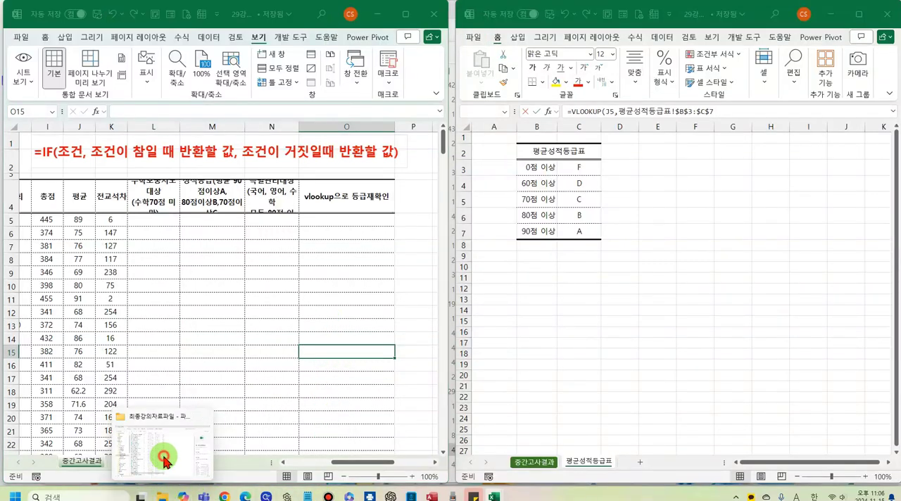
# - Switch to File Explorer and open the workbooks 27강실습파일.xlsx and 28강실습파일.xlsx from the 최종강의자료파일 folder
pyautogui.click(180, 417)
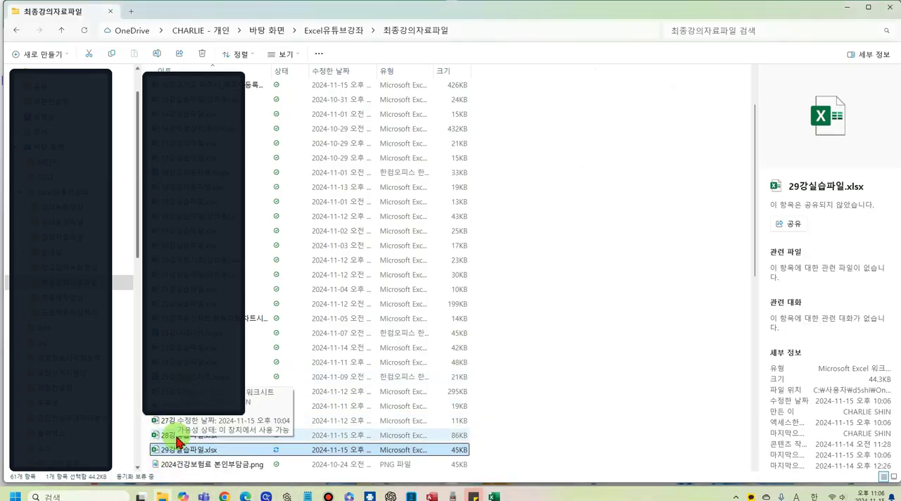
pyautogui.click(180, 426)
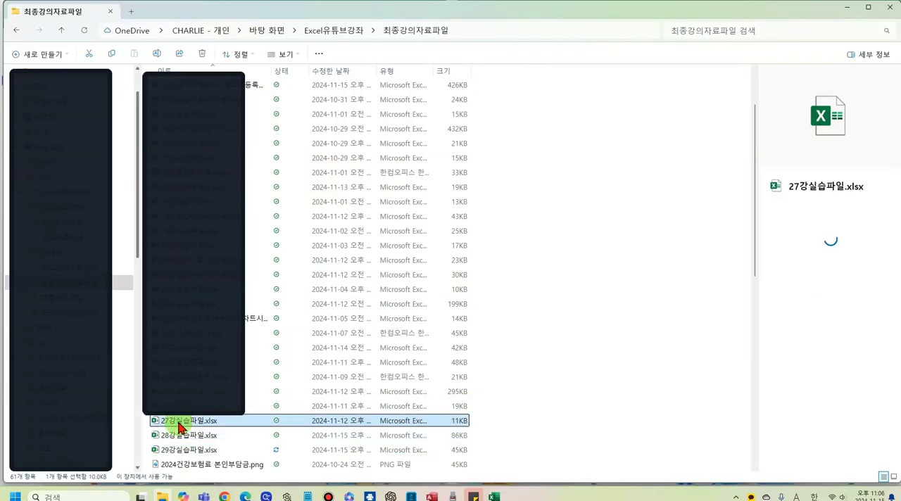
pyautogui.doubleClick(178, 421)
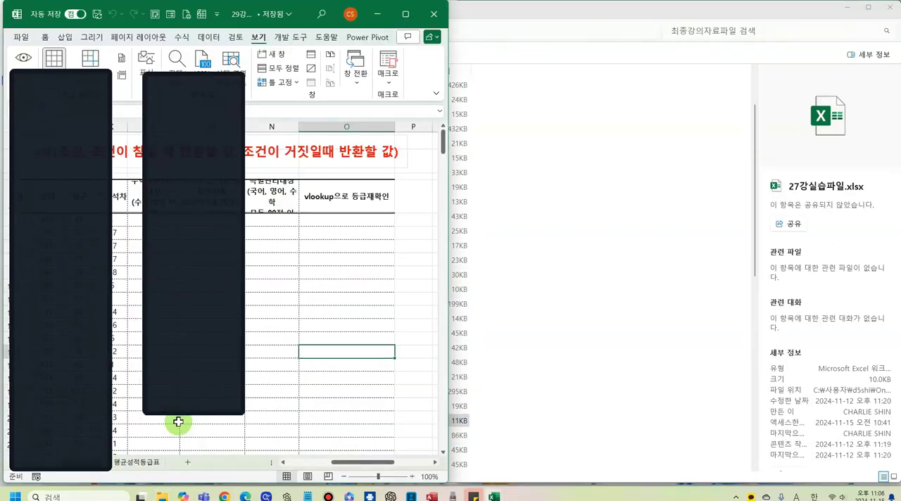
pyautogui.click(161, 496)
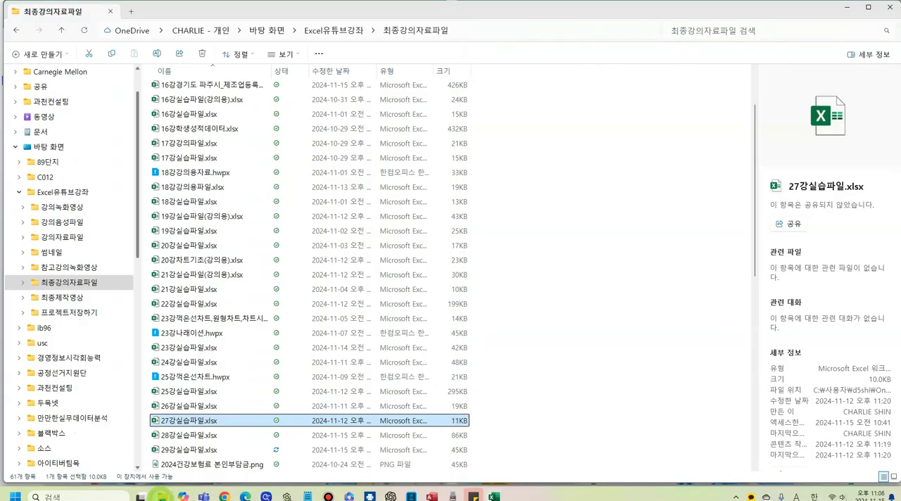
pyautogui.click(181, 435)
pyautogui.doubleClick(184, 435)
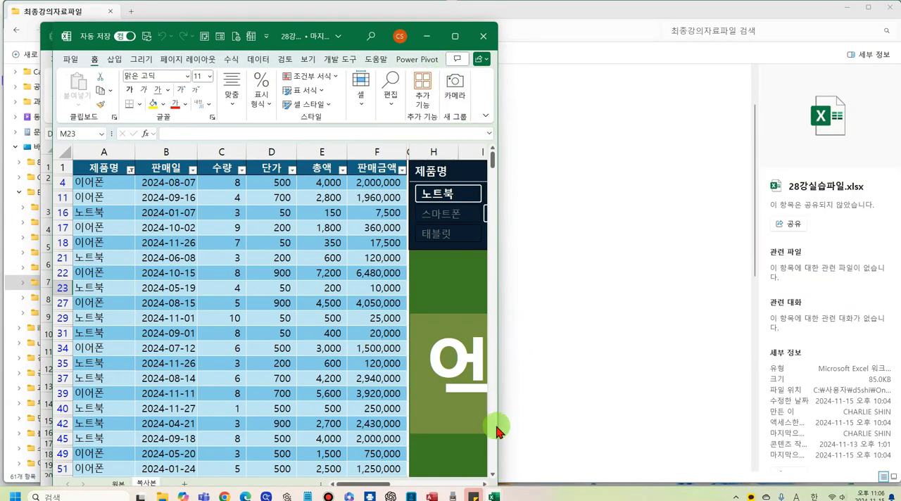
# - Switch to the 중간고사결과 window of 29강실습파일.xlsx, maximize it, and arrange all open workbook windows with the 바둑판식 option
pyautogui.moveTo(495, 496)
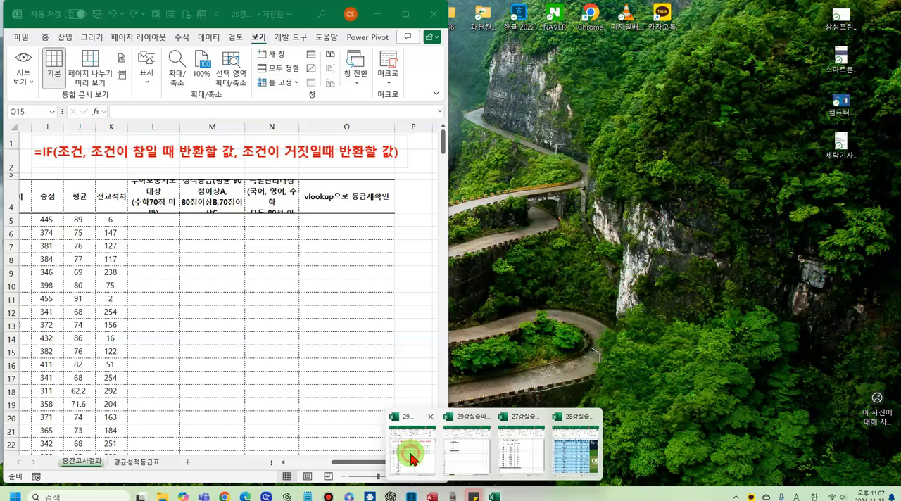
pyautogui.click(414, 460)
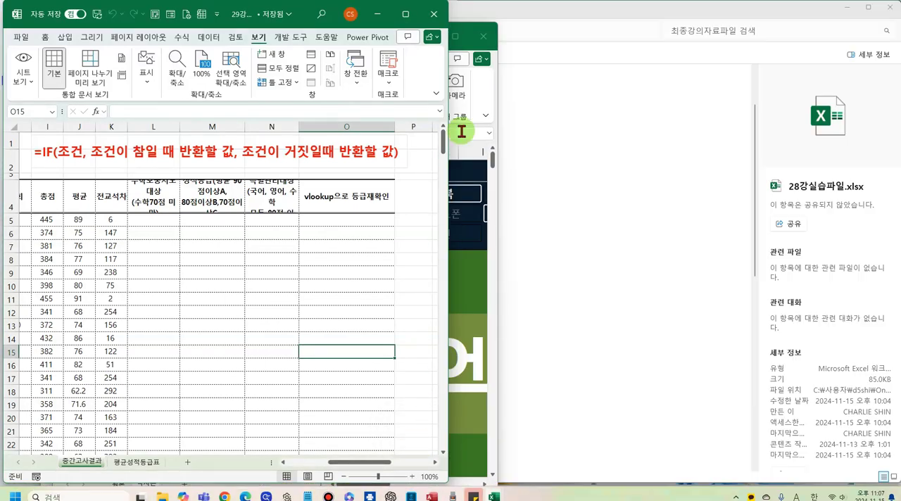
pyautogui.click(409, 15)
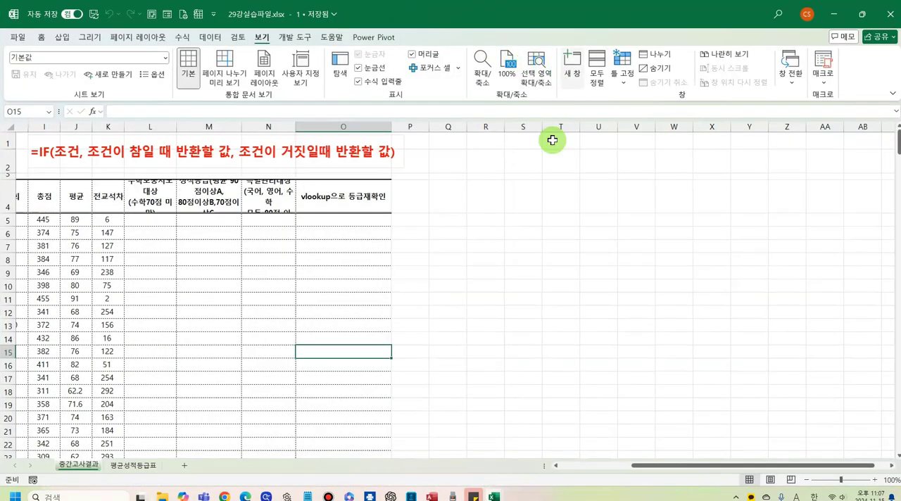
pyautogui.click(509, 199)
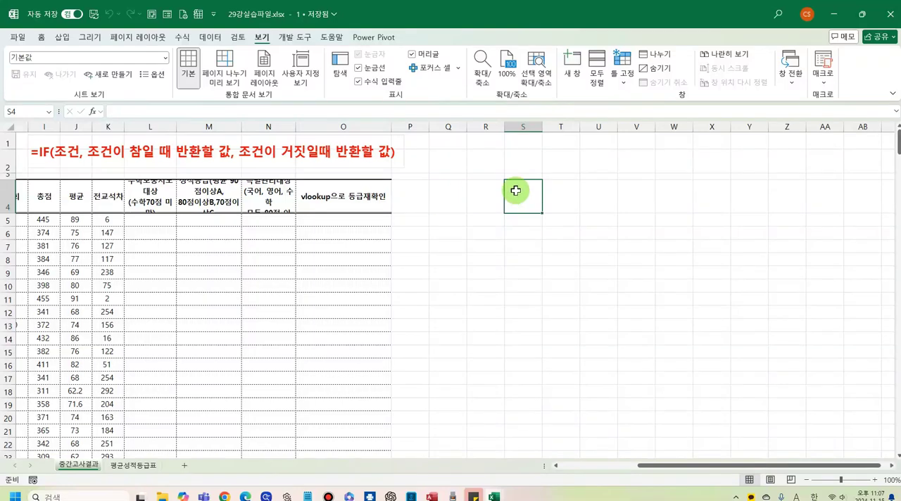
pyautogui.click(597, 70)
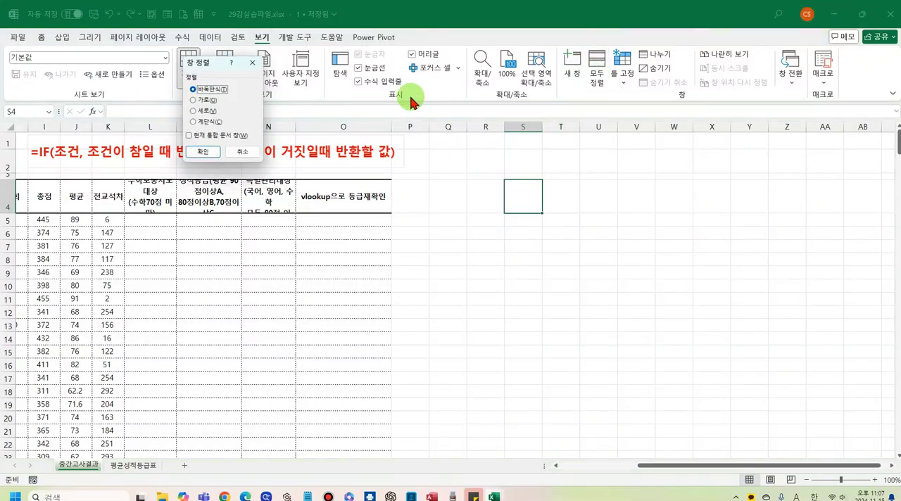
pyautogui.click(203, 151)
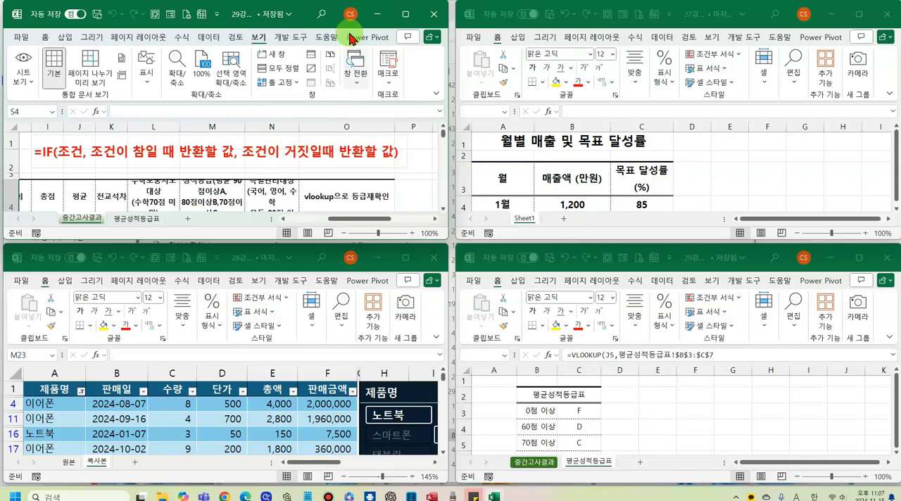
# - Maximize the 중간고사결과 window and arrange all open workbook windows with the 가로 option
pyautogui.click(406, 14)
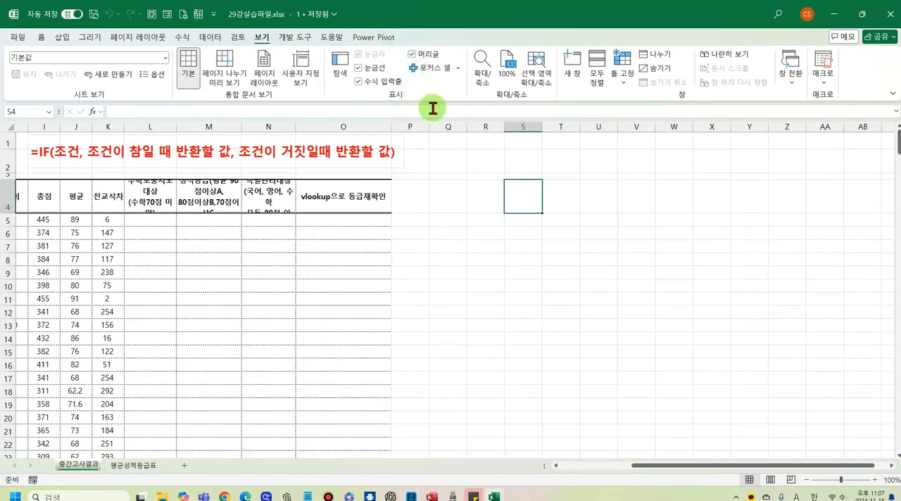
pyautogui.click(598, 72)
pyautogui.click(197, 102)
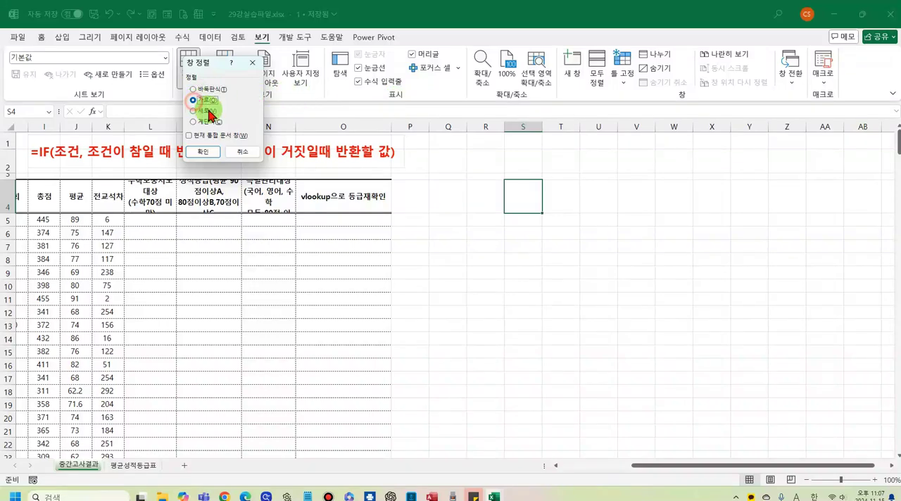
pyautogui.click(208, 159)
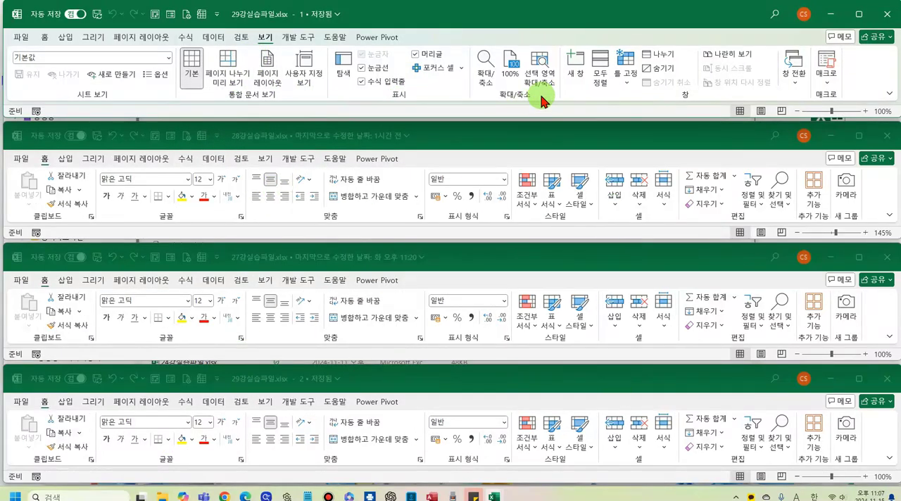
# - Rearrange all open workbook windows with the 세로 option
pyautogui.click(600, 73)
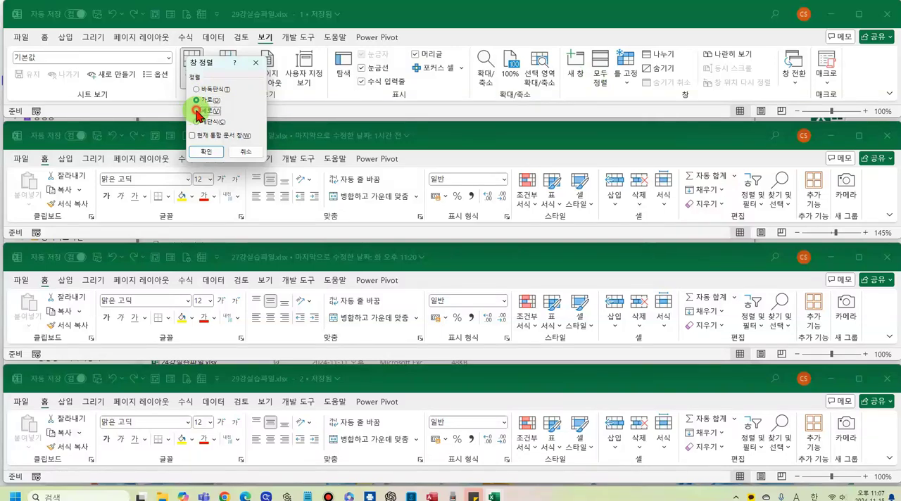
pyautogui.click(197, 111)
pyautogui.click(205, 151)
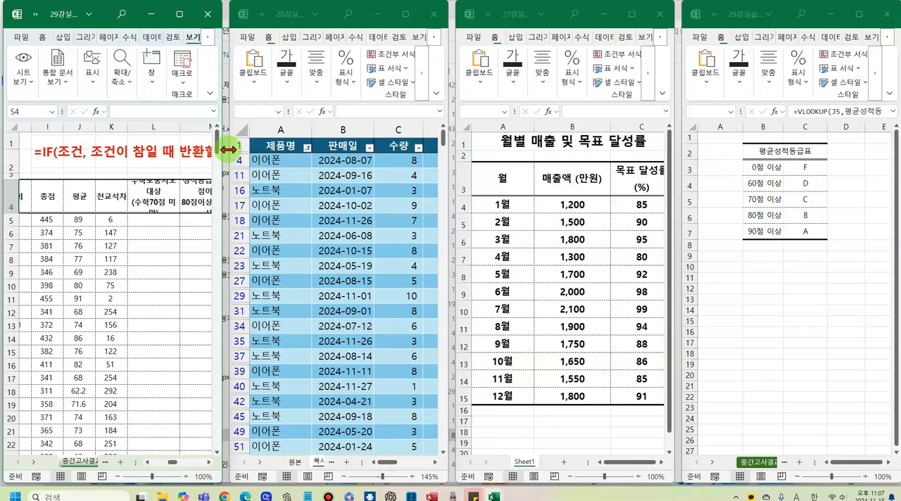
# - Maximize the 중간고사결과 window and arrange only the current workbook's windows (현재 통합 문서 창) with the 세로 option
pyautogui.click(179, 20)
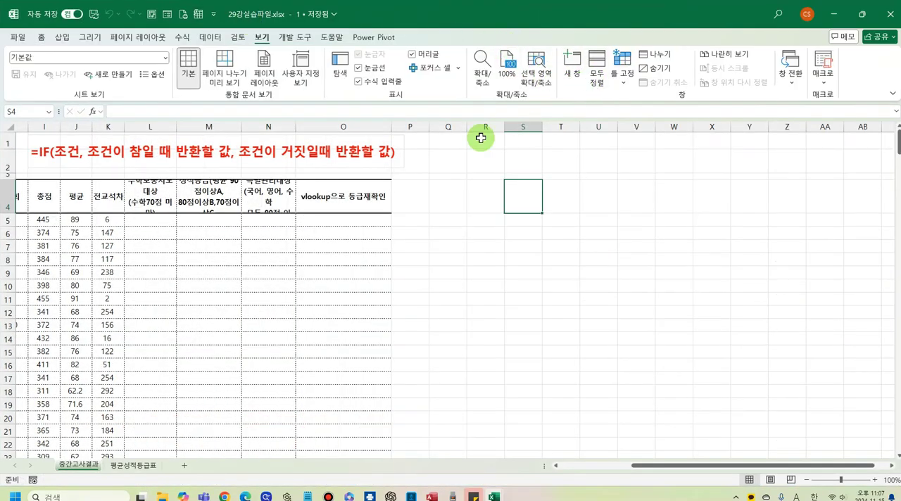
pyautogui.click(322, 219)
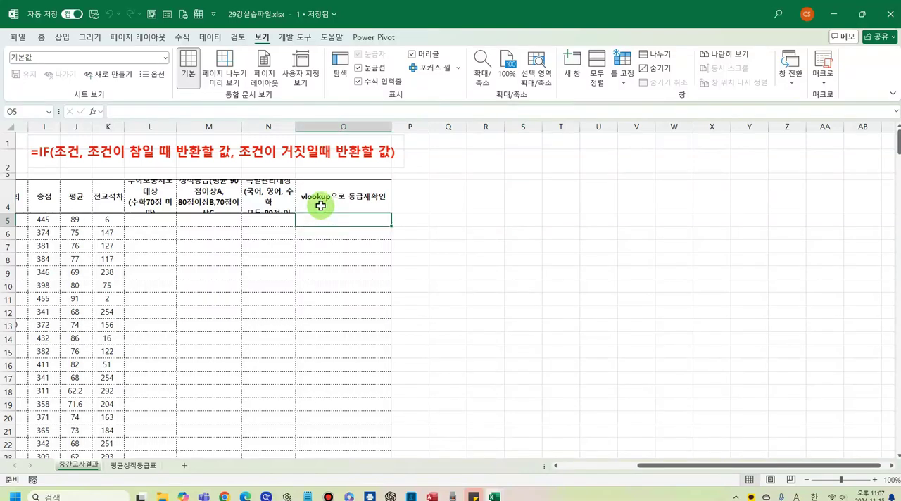
pyautogui.click(597, 70)
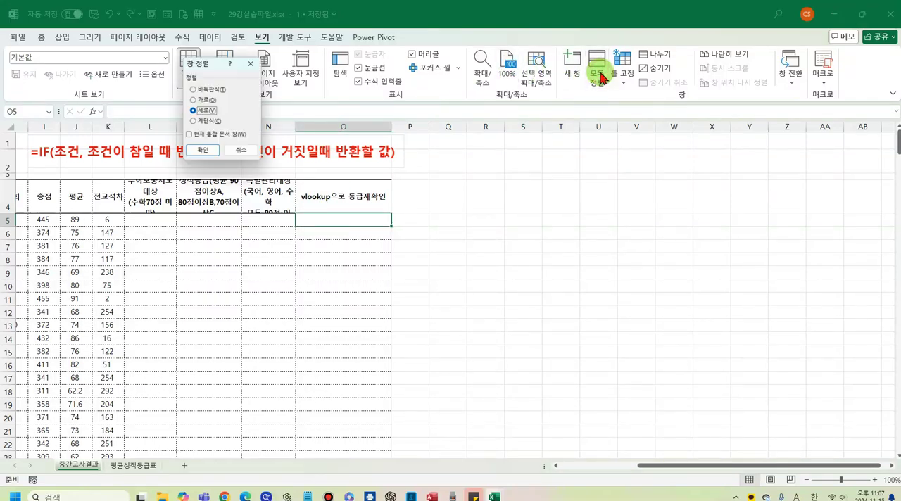
pyautogui.click(189, 136)
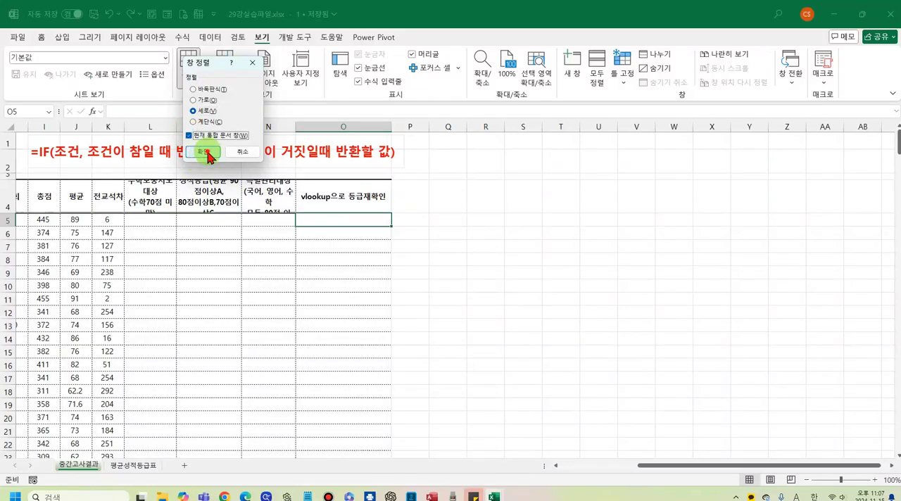
pyautogui.click(205, 152)
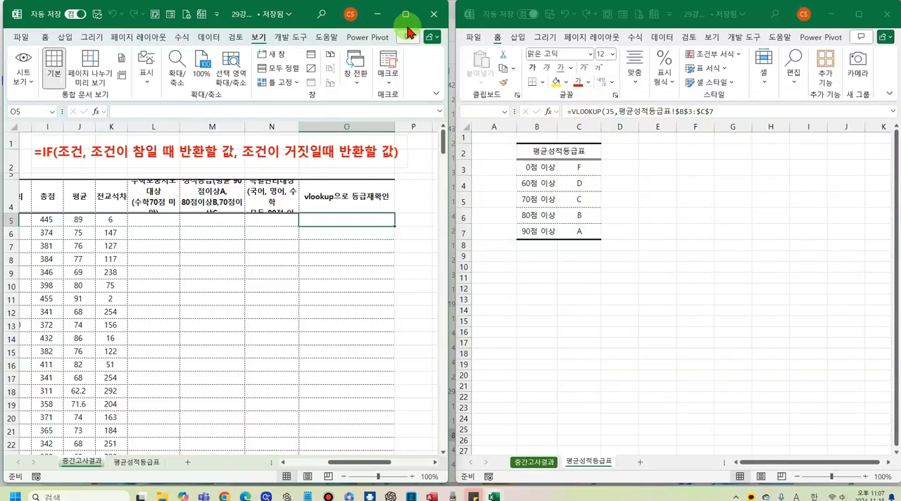
# - Maximize the 중간고사결과 window and arrange all open windows with the 계단식 option, without limiting it to the current workbook
pyautogui.click(315, 285)
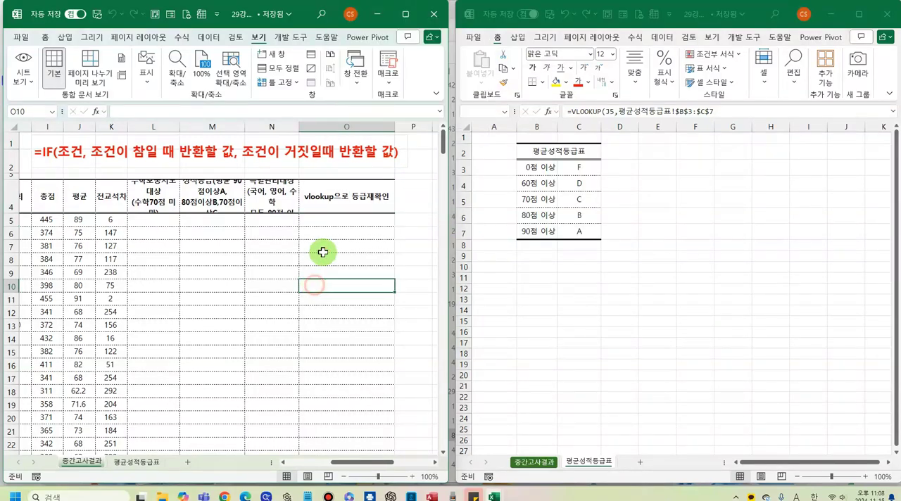
pyautogui.click(405, 16)
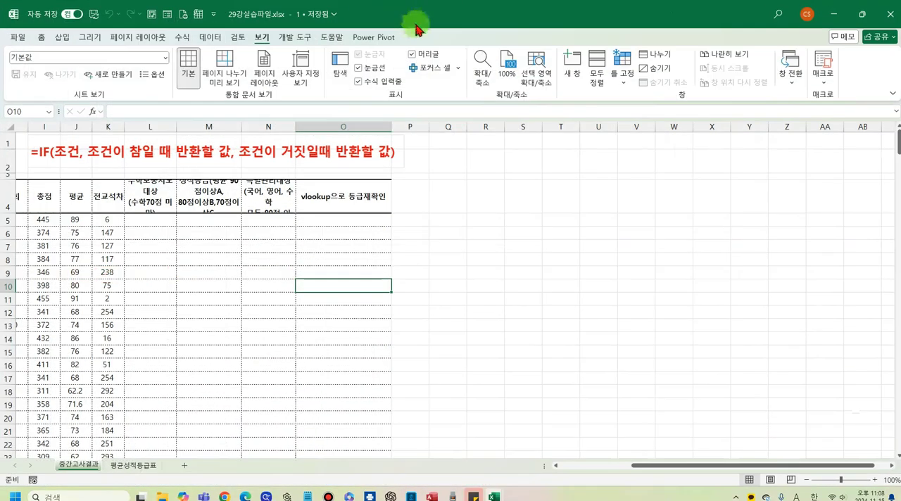
pyautogui.click(596, 76)
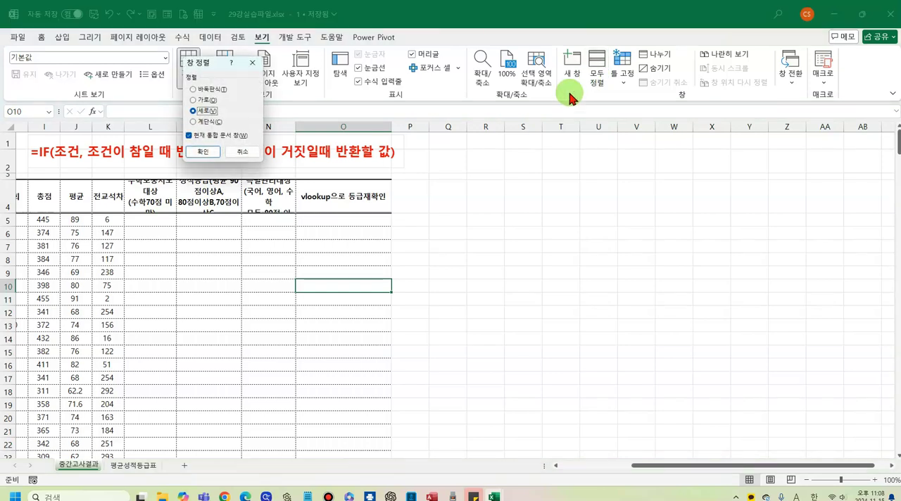
pyautogui.click(188, 136)
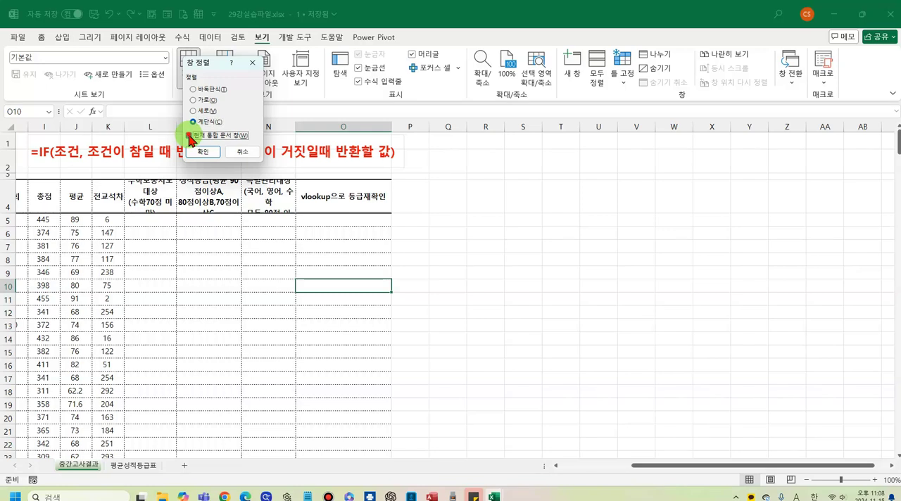
pyautogui.click(209, 154)
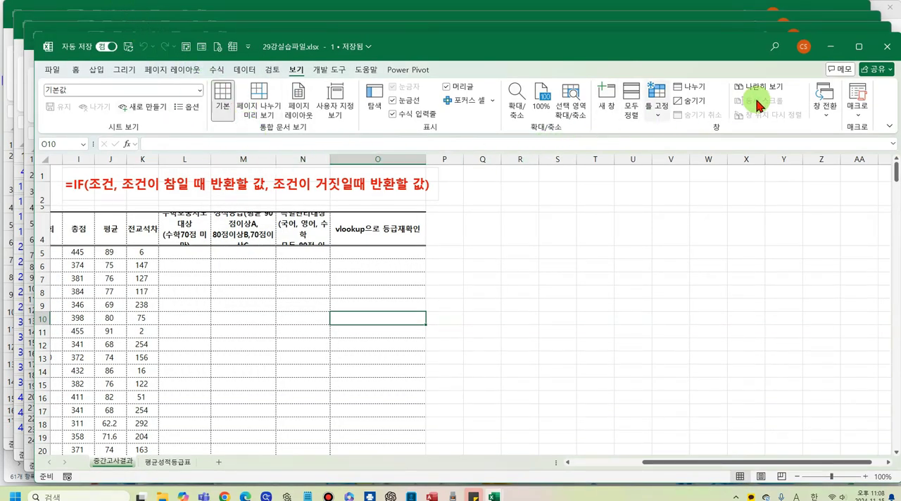
# - Maximize the 중간고사결과 window, leaving the window arrangement dialog without applying another layout
pyautogui.click(859, 48)
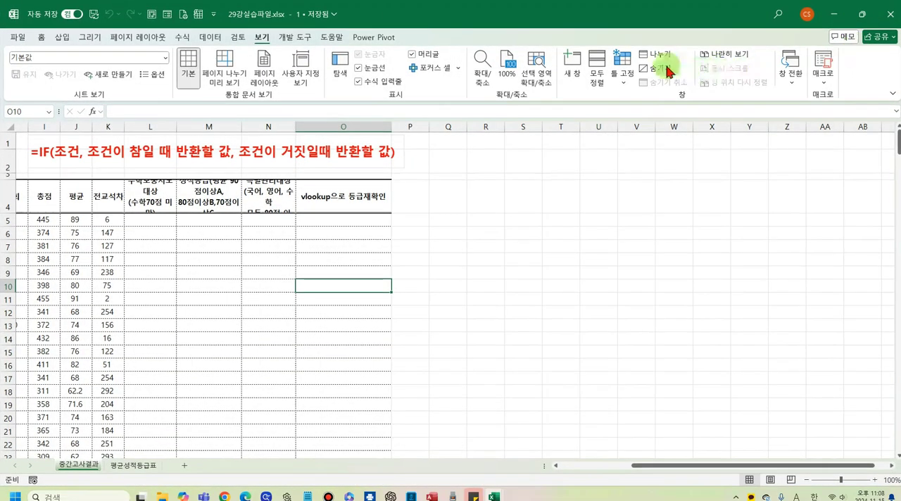
pyautogui.click(601, 83)
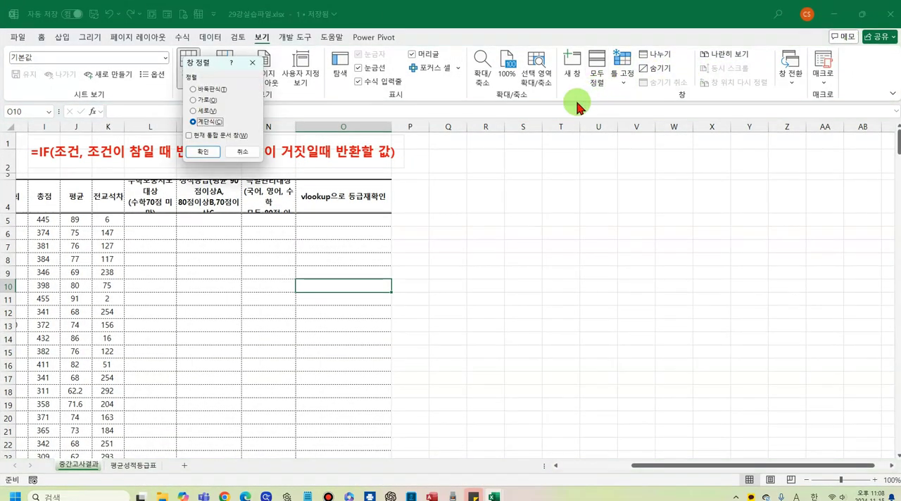
pyautogui.click(246, 154)
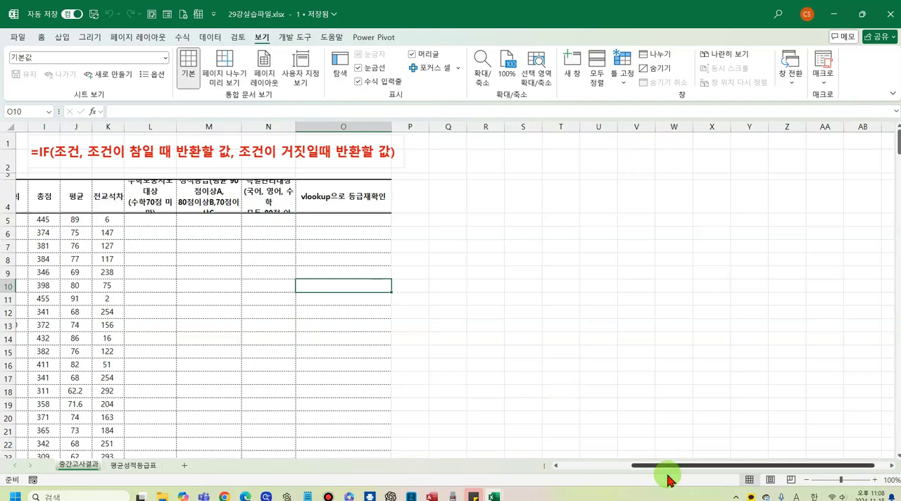
# - Look through the student rows of the 중간고사결과 sheet, checking whether the header row stays in view further down
pyautogui.moveTo(673, 473); pyautogui.dragTo(598, 465)
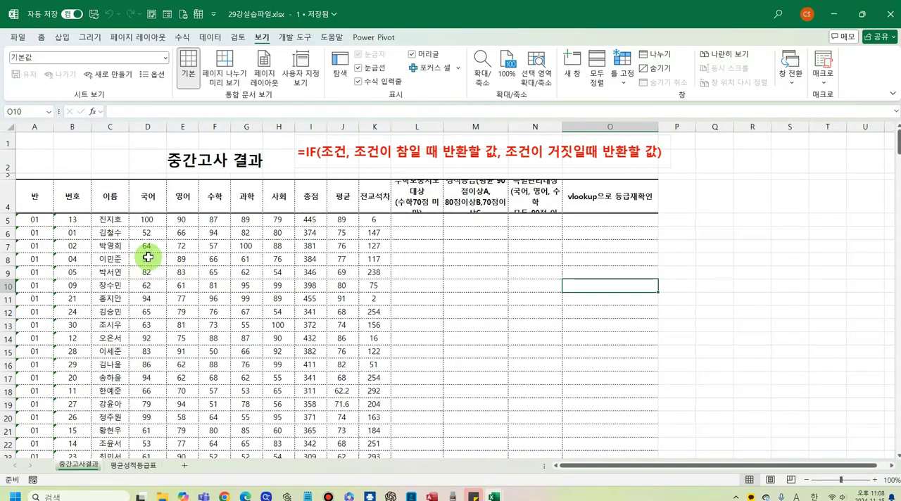
pyautogui.scroll(-1, 148, 258)
pyautogui.scroll(-3, 148, 258)
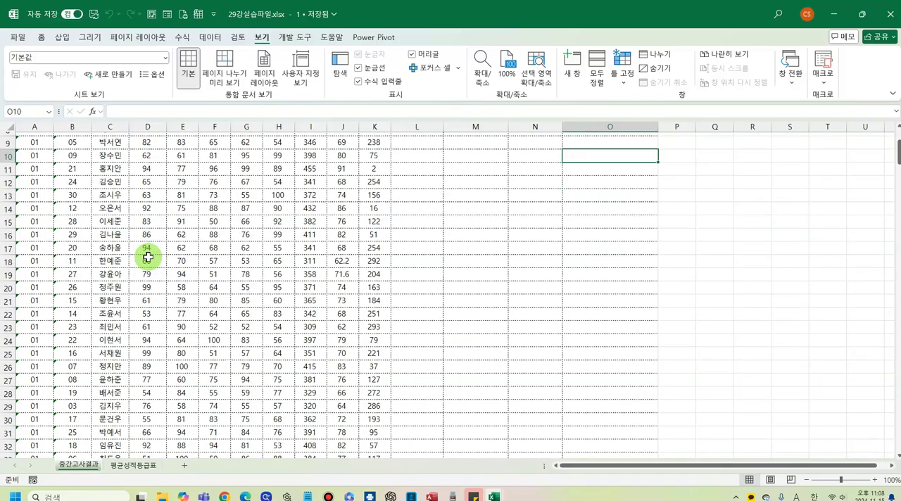
pyautogui.scroll(3, 148, 258)
pyautogui.scroll(-3, 148, 257)
pyautogui.scroll(-10, 148, 257)
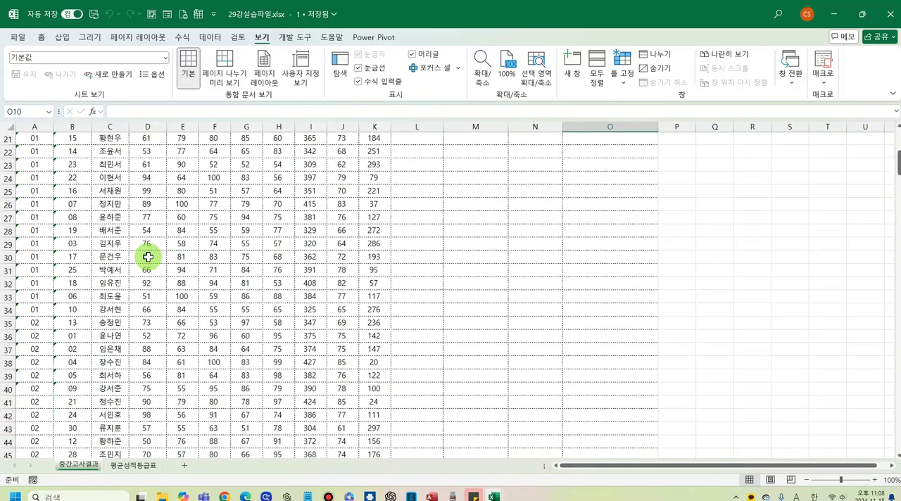
pyautogui.scroll(9, 148, 257)
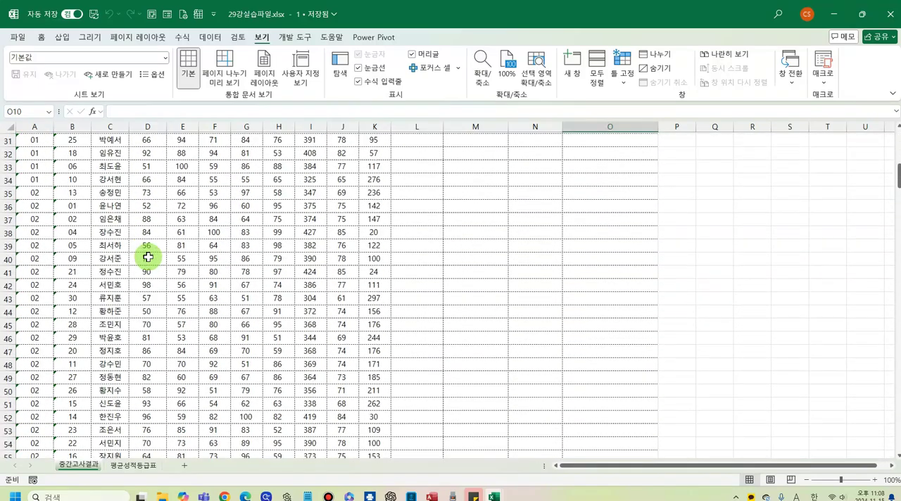
pyautogui.scroll(5, 148, 257)
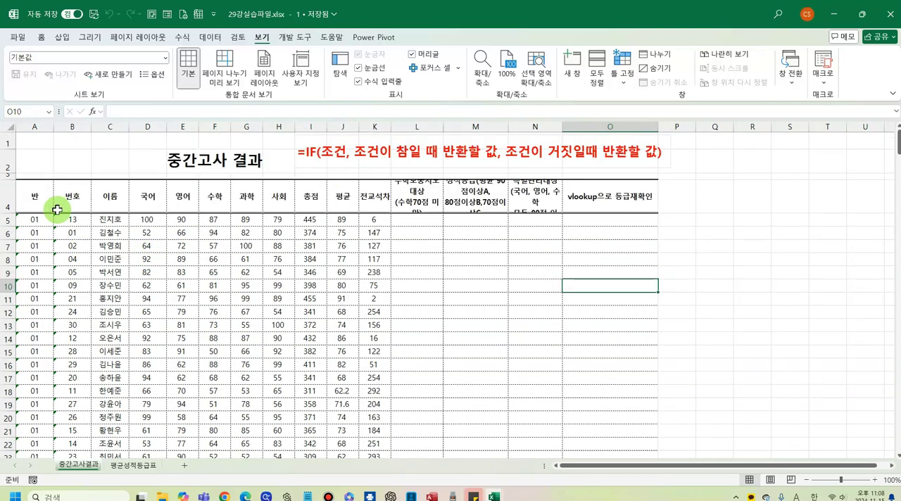
# - Freeze the 중간고사결과 sheet's rows above A5 with 틀 고정, and check the header row against the lower records
pyautogui.click(8, 204)
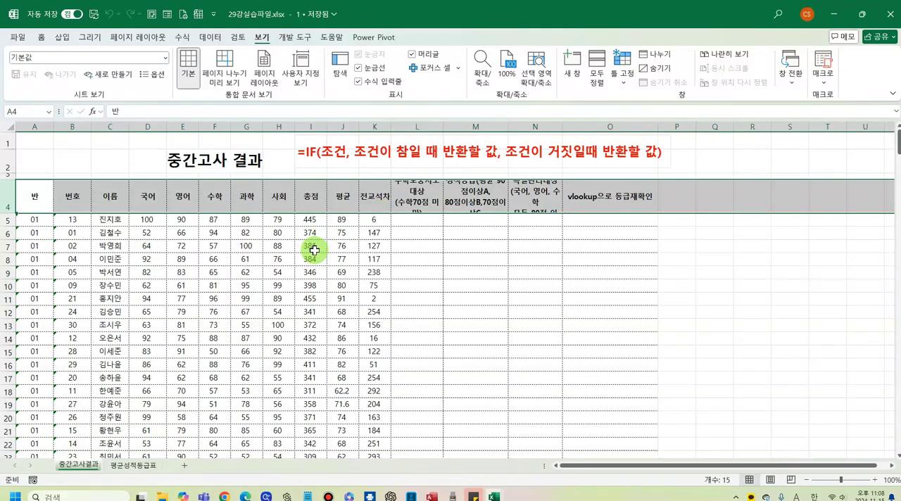
pyautogui.click(253, 272)
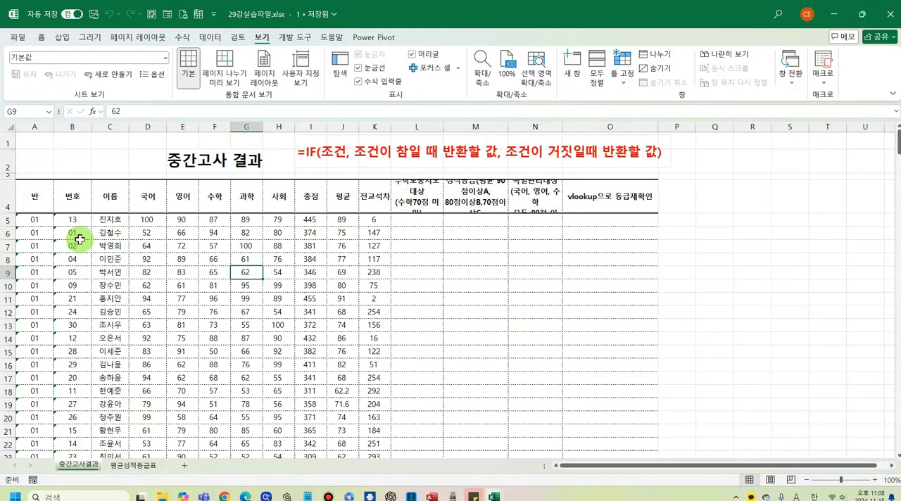
pyautogui.click(44, 223)
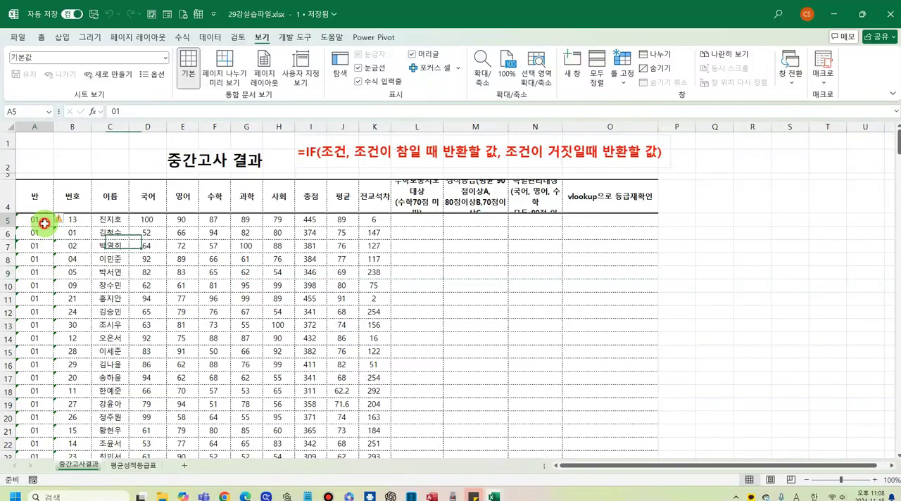
pyautogui.click(623, 71)
pyautogui.click(652, 91)
pyautogui.scroll(-7, 114, 314)
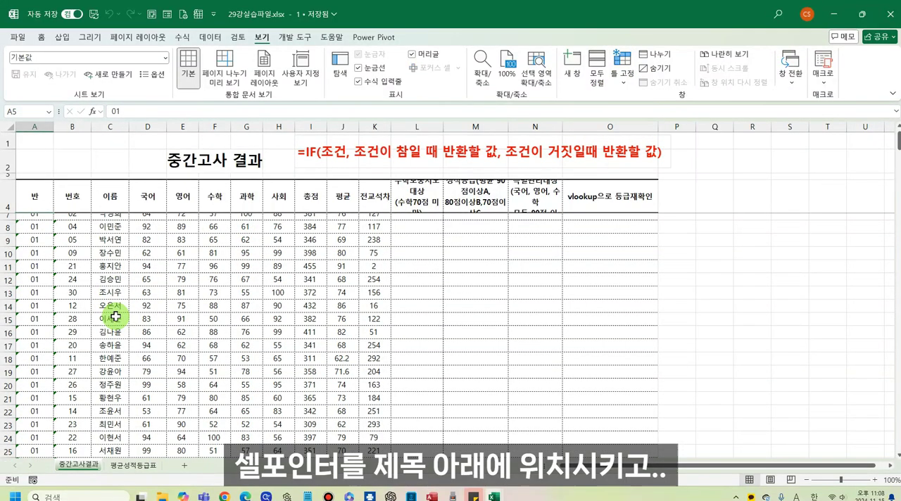
pyautogui.scroll(-5, 115, 317)
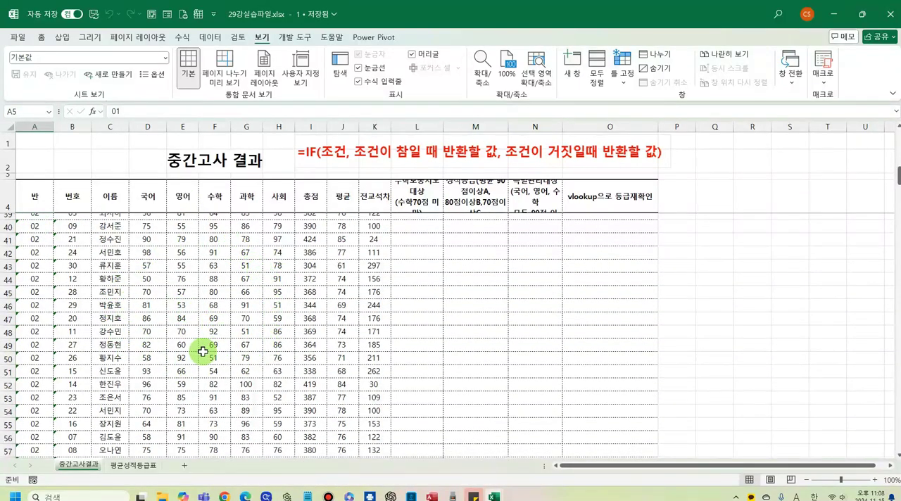
pyautogui.scroll(11, 133, 333)
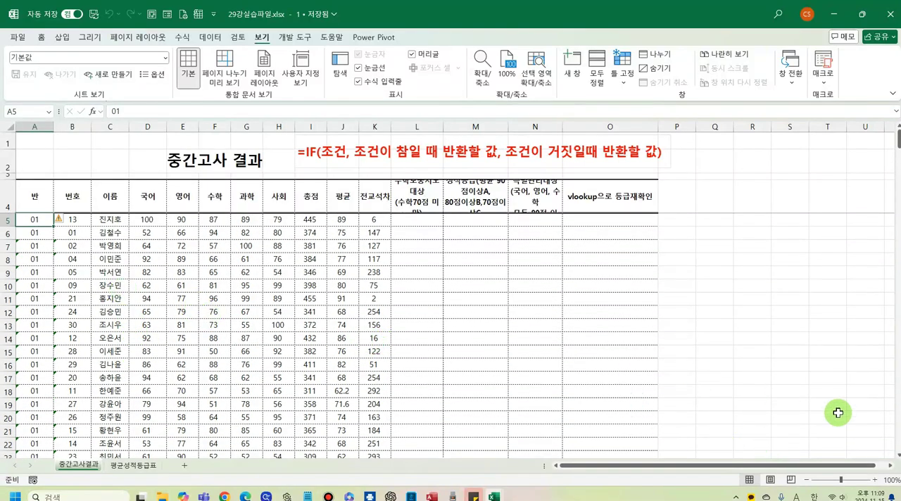
# - Move along row 5 to the far columns and back to A5, checking whether column A stays in view
pyautogui.press('Right')
pyautogui.press('Right')
pyautogui.press('Right')
pyautogui.press('Right')
pyautogui.press('Right')
pyautogui.press('Right')
pyautogui.press('Right')
pyautogui.press('Right')
pyautogui.press('Right')
pyautogui.press('Right')
pyautogui.press('Right')
pyautogui.press('Right')
pyautogui.press('Right')
pyautogui.press('Right')
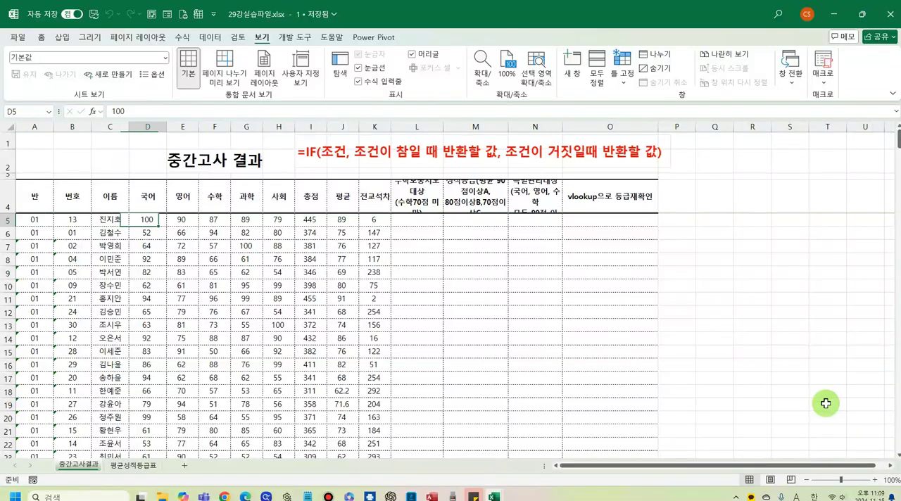
pyautogui.press('Right')
pyautogui.press('Right')
pyautogui.press('Right')
pyautogui.press('Right')
pyautogui.press('Right')
pyautogui.press('Right')
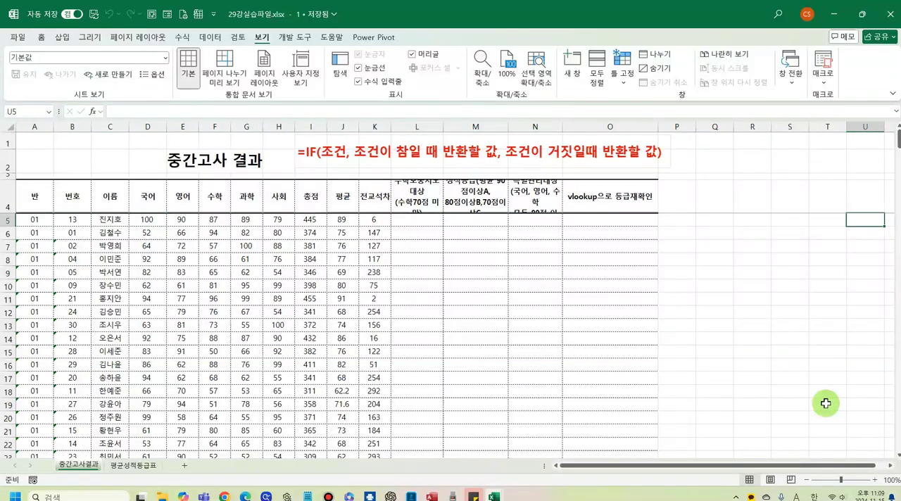
pyautogui.press('Right')
pyautogui.press('Right')
pyautogui.press('Right')
pyautogui.press('Right')
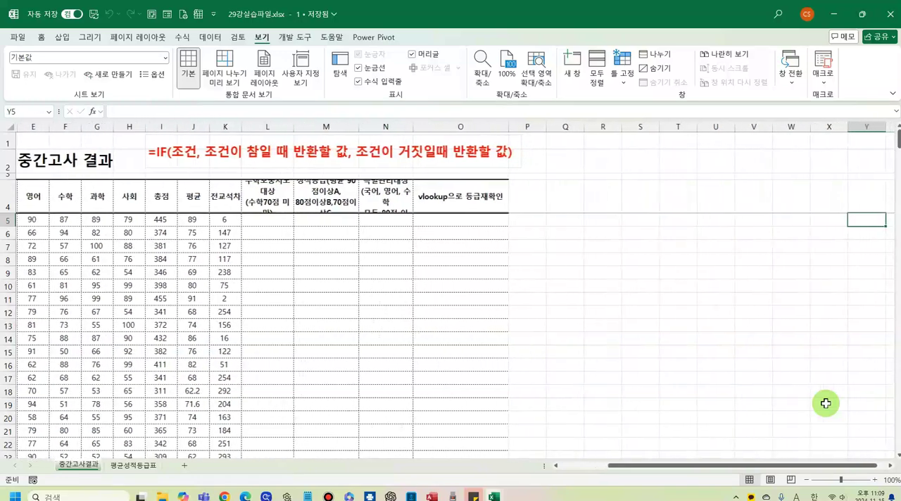
pyautogui.press('Right')
pyautogui.press('Right')
pyautogui.press('Right')
pyautogui.press('Right')
pyautogui.press('Right')
pyautogui.press('Right')
pyautogui.press('Right')
pyautogui.press('Right')
pyautogui.press('Right')
pyautogui.press('Right')
pyautogui.press('Right')
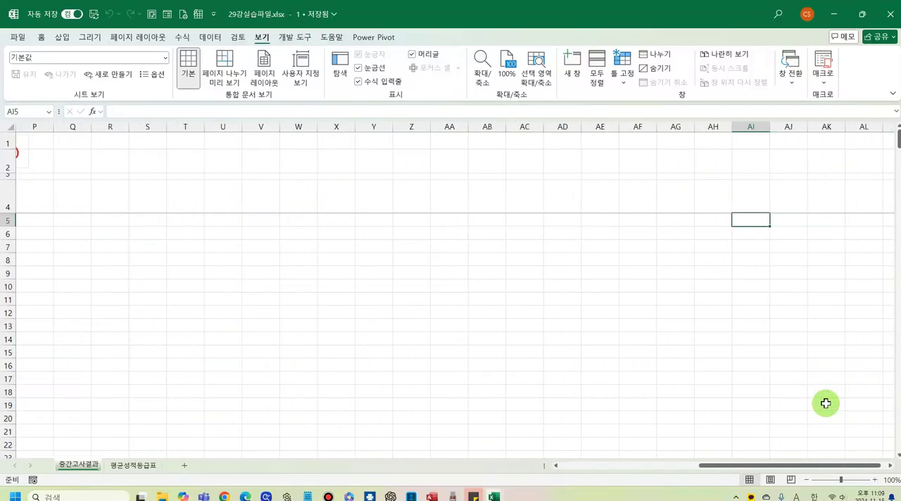
pyautogui.press('Left')
pyautogui.press('Left')
pyautogui.press('Left')
pyautogui.press('Left')
pyautogui.press('Left')
pyautogui.press('Left')
pyautogui.press('Left')
pyautogui.press('Left')
pyautogui.press('Left')
pyautogui.press('Left')
pyautogui.press('Left')
pyautogui.press('Left')
pyautogui.press('Left')
pyautogui.press('Left')
pyautogui.press('Left')
pyautogui.press('Left')
pyautogui.press('Left')
pyautogui.press('Left')
pyautogui.press('Left')
pyautogui.press('Left')
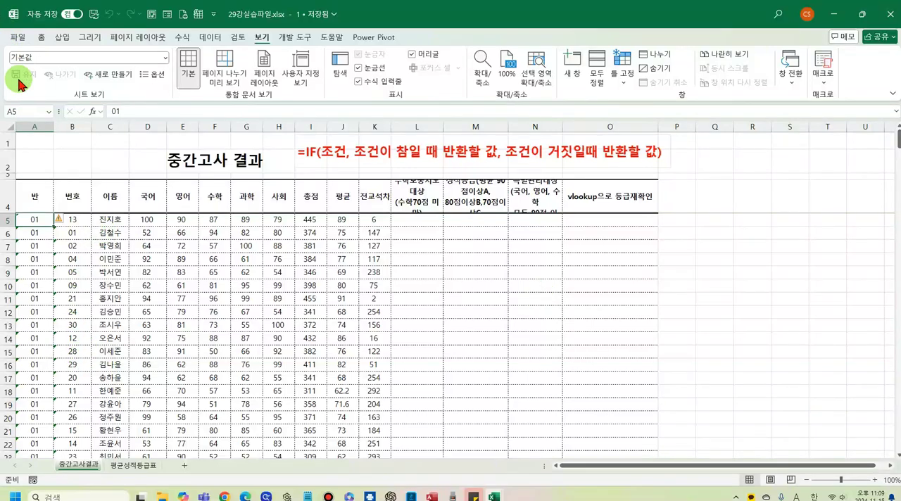
# - Cancel the current freeze and apply 틀 고정 at B5 to lock the rows above it and column A
pyautogui.click(37, 123)
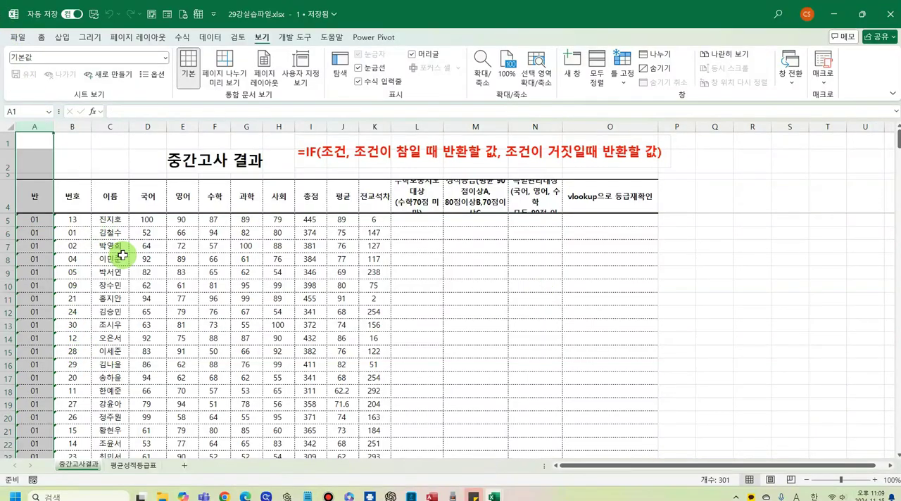
pyautogui.moveTo(114, 257); pyautogui.dragTo(152, 258)
pyautogui.click(72, 221)
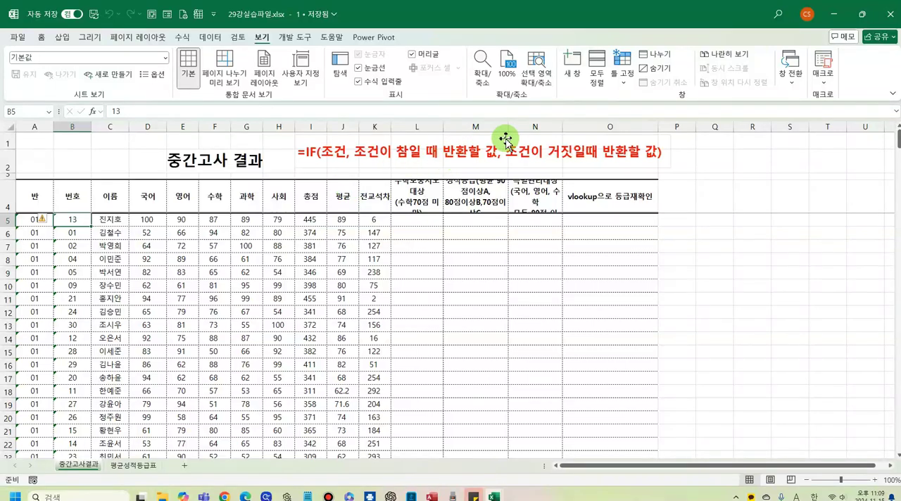
pyautogui.click(626, 78)
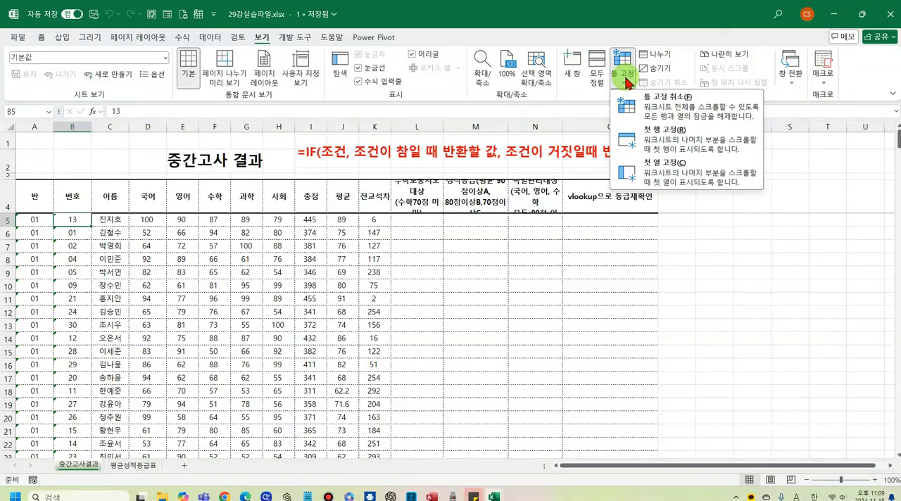
pyautogui.click(650, 107)
pyautogui.click(624, 78)
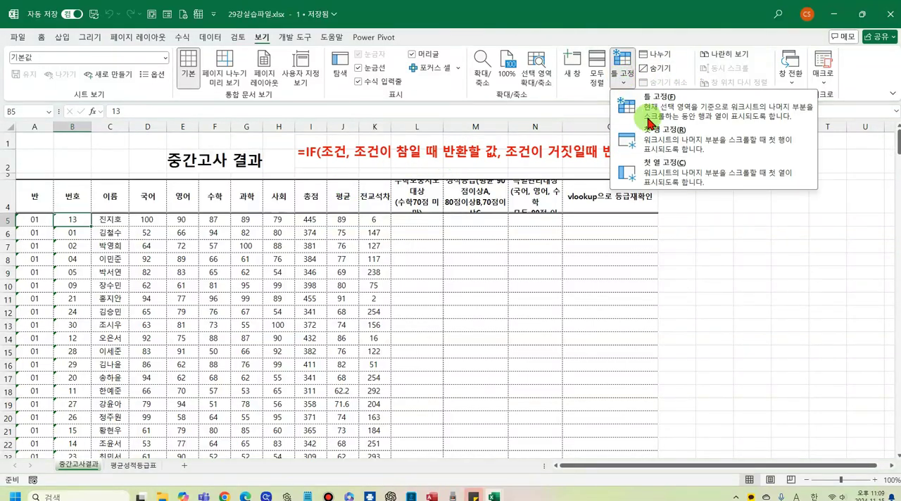
pyautogui.click(666, 113)
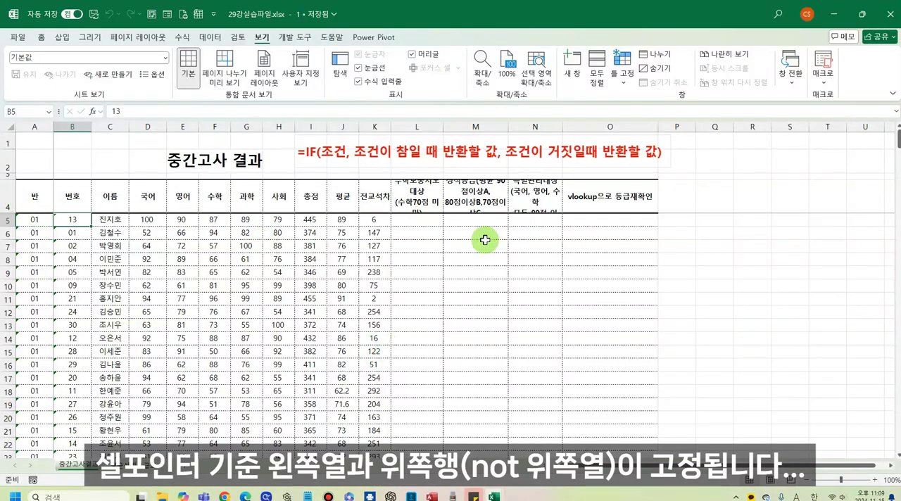
# - Check the frozen header rows and column A against the lower student records and the far columns
pyautogui.press('pagedown')
pyautogui.press('pagedown')
pyautogui.press('pagedown')
pyautogui.press('pagedown')
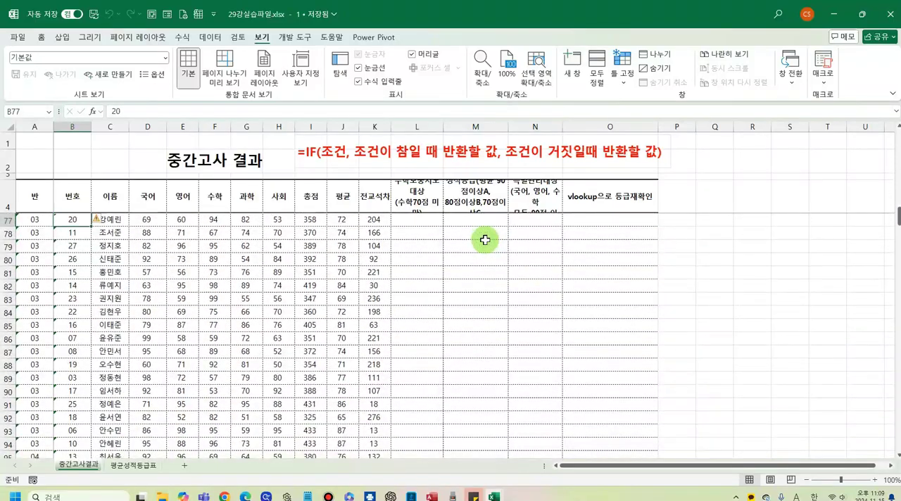
pyautogui.press('pageup')
pyautogui.press('pageup')
pyautogui.press('pageup')
pyautogui.press('pageup')
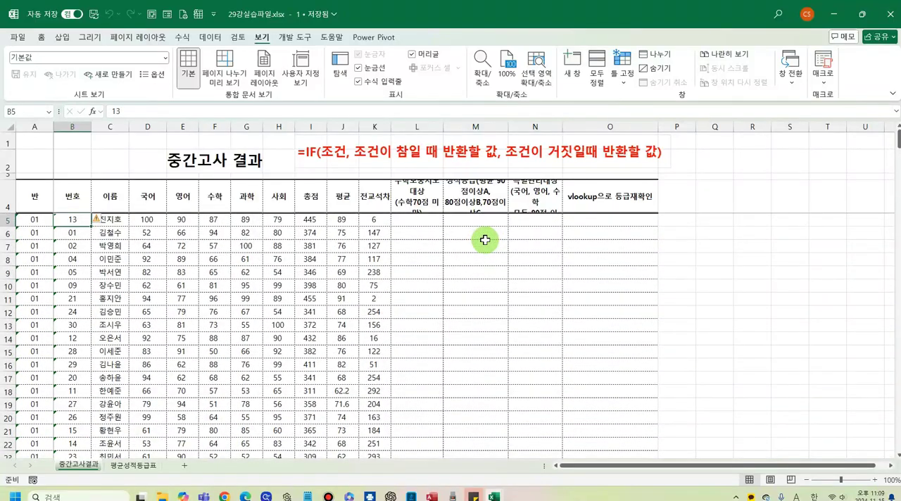
pyautogui.press('Right')
pyautogui.press('Right')
pyautogui.press('Right')
pyautogui.press('Right')
pyautogui.press('Right')
pyautogui.press('Right')
pyautogui.press('Right')
pyautogui.press('Right')
pyautogui.press('Right')
pyautogui.press('Right')
pyautogui.press('Right')
pyautogui.press('Right')
pyautogui.press('Right')
pyautogui.press('Right')
pyautogui.press('Right')
pyautogui.press('Right')
pyautogui.press('Right')
pyautogui.press('Right')
pyautogui.press('Right')
pyautogui.press('Right')
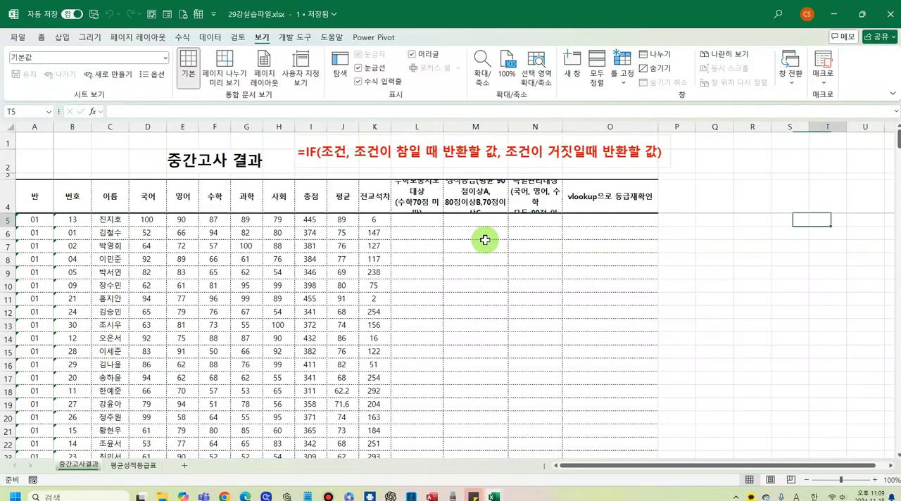
pyautogui.press('Right')
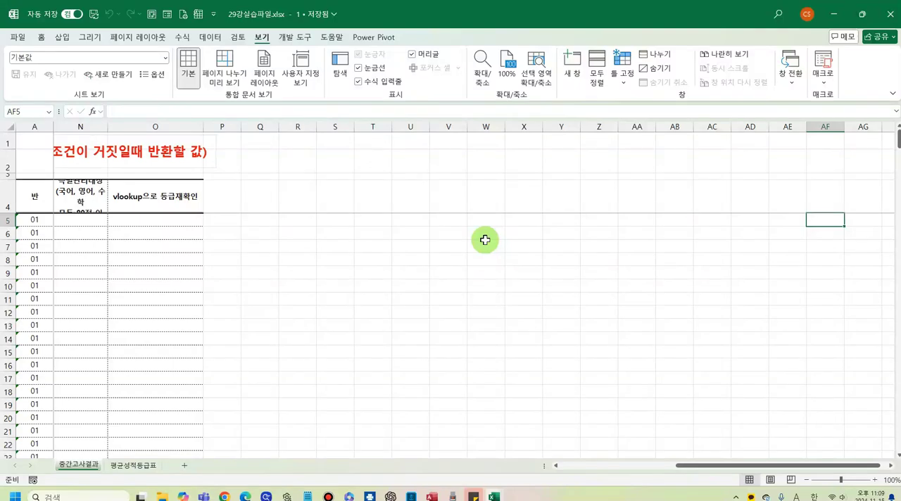
pyautogui.press('Left')
pyautogui.press('Left')
pyautogui.press('Left')
pyautogui.press('Left')
pyautogui.press('Left')
pyautogui.press('Left')
pyautogui.press('Left')
pyautogui.press('Left')
pyautogui.press('Left')
pyautogui.press('Left')
pyautogui.press('Left')
pyautogui.press('Left')
pyautogui.press('Left')
pyautogui.press('Left')
pyautogui.press('Left')
pyautogui.press('Left')
pyautogui.press('Left')
pyautogui.press('Left')
pyautogui.press('Left')
pyautogui.press('Left')
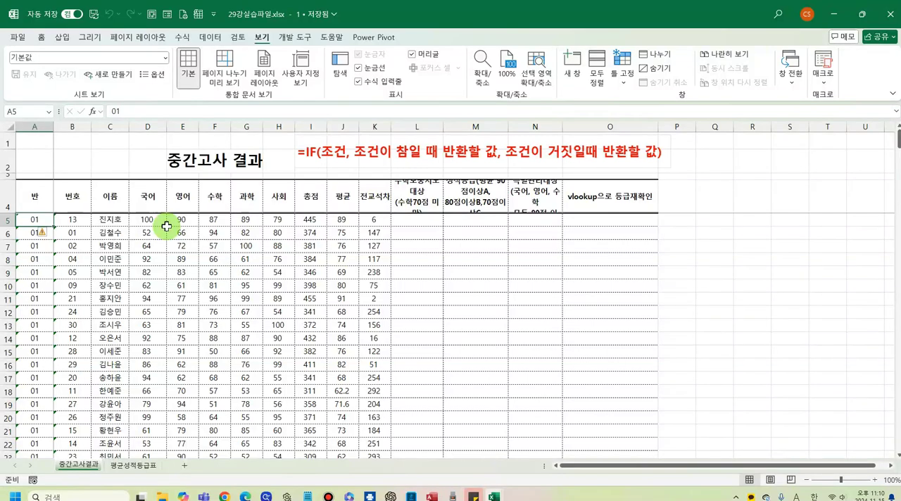
# - Cancel the frozen panes with 틀 고정 취소, and look through the lower student records without a fixed header
pyautogui.click(623, 70)
pyautogui.click(662, 114)
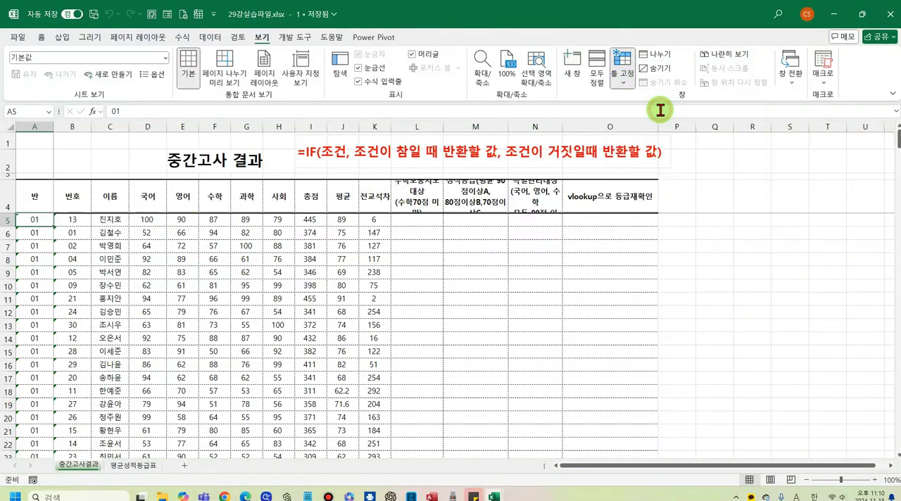
pyautogui.click(249, 276)
pyautogui.scroll(-4, 247, 270)
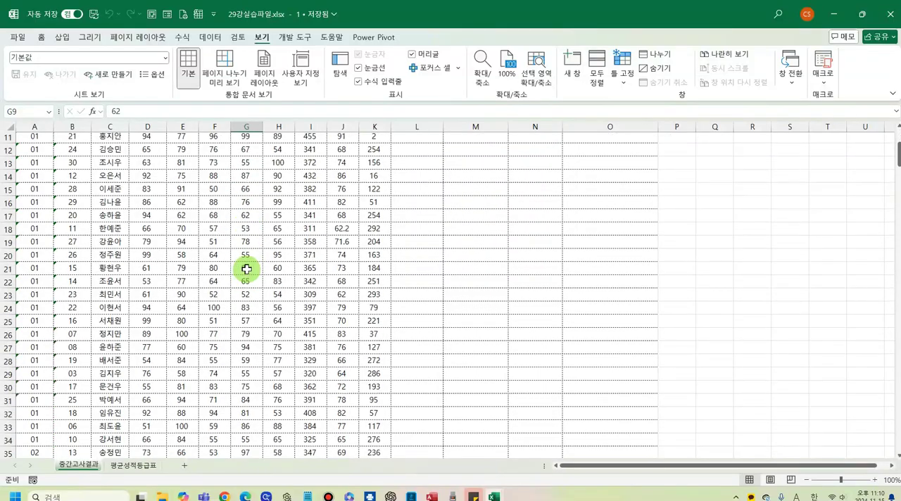
pyautogui.scroll(3, 247, 269)
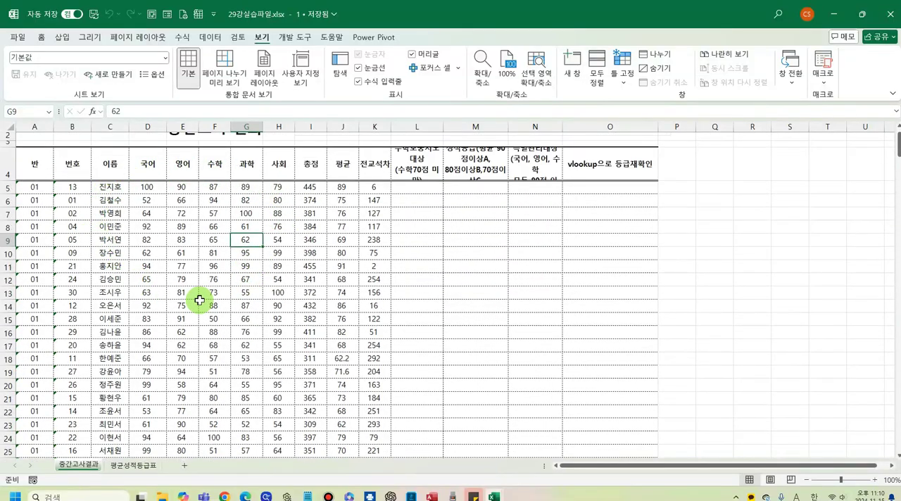
pyautogui.scroll(-2, 619, 243)
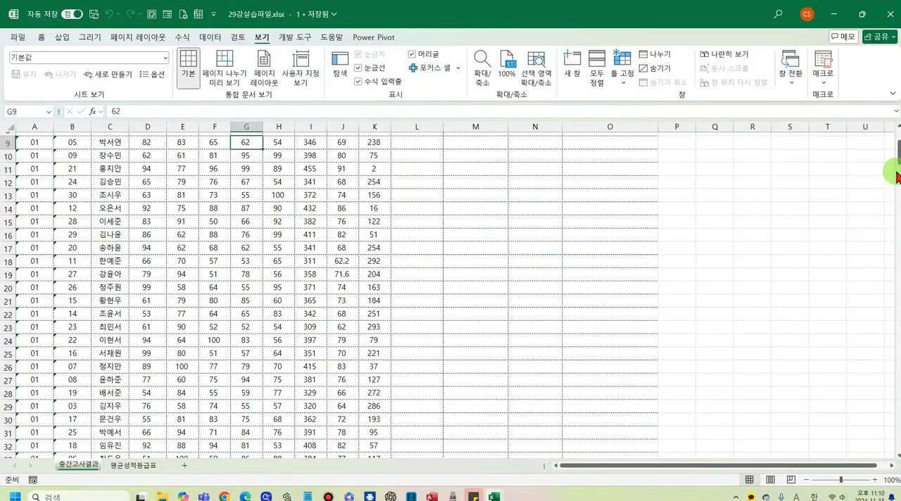
pyautogui.moveTo(896, 156); pyautogui.dragTo(896, 398)
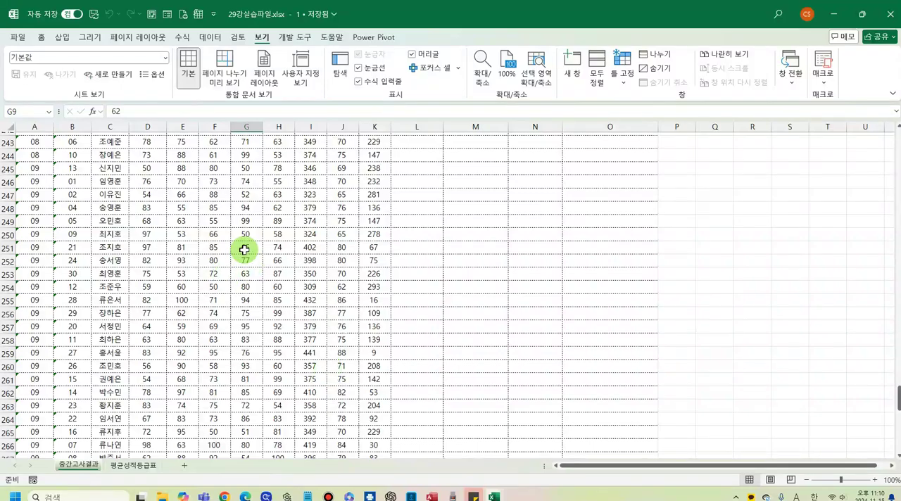
pyautogui.scroll(14, 247, 248)
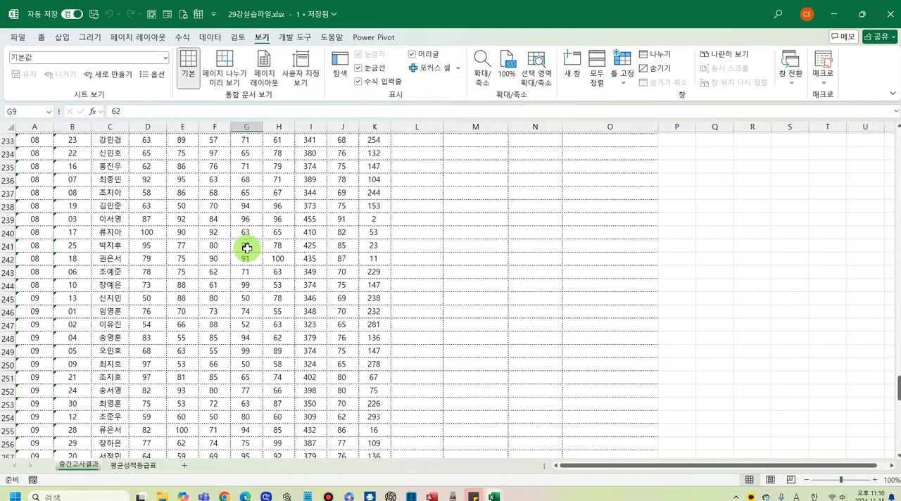
pyautogui.scroll(19, 251, 247)
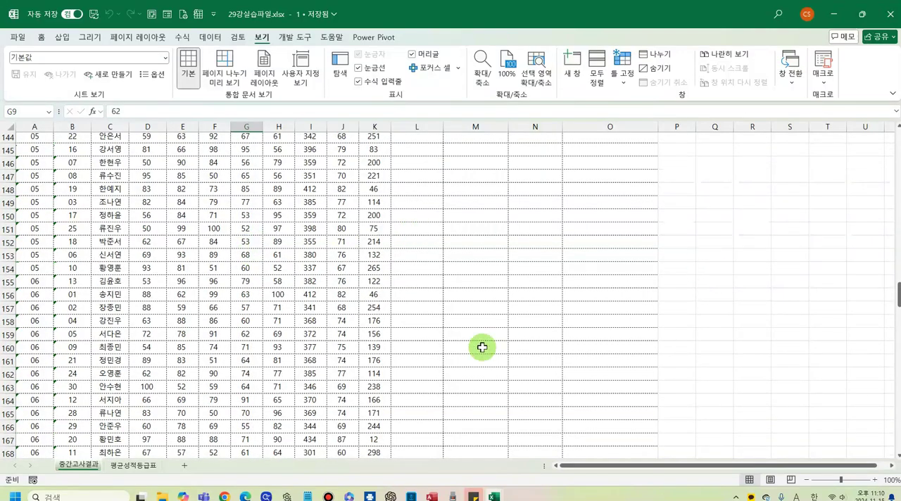
pyautogui.scroll(-2, 98, 338)
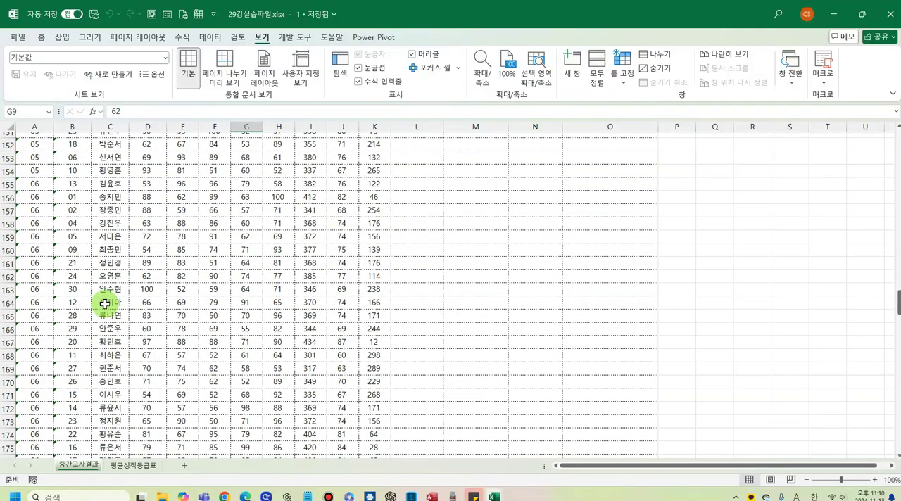
# - Split the sheet above row 163 with 나누기, and view the class 10 records in the lower pane
pyautogui.click(32, 291)
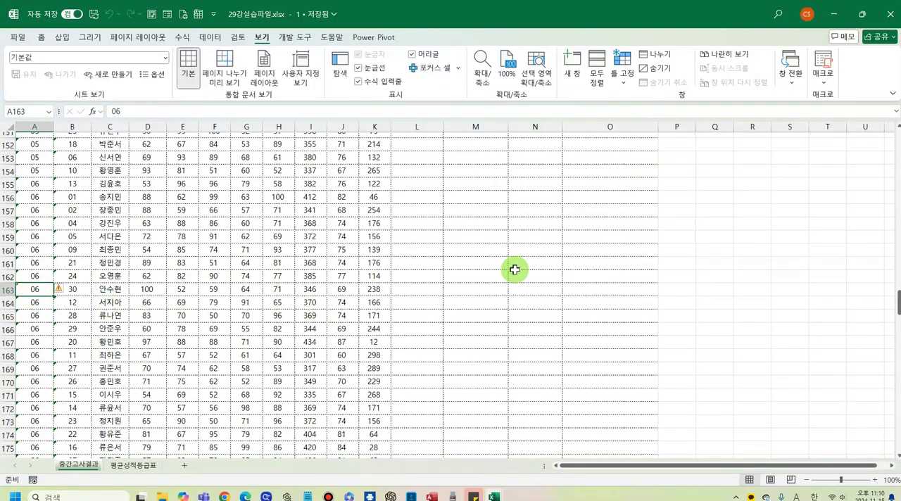
pyautogui.click(655, 54)
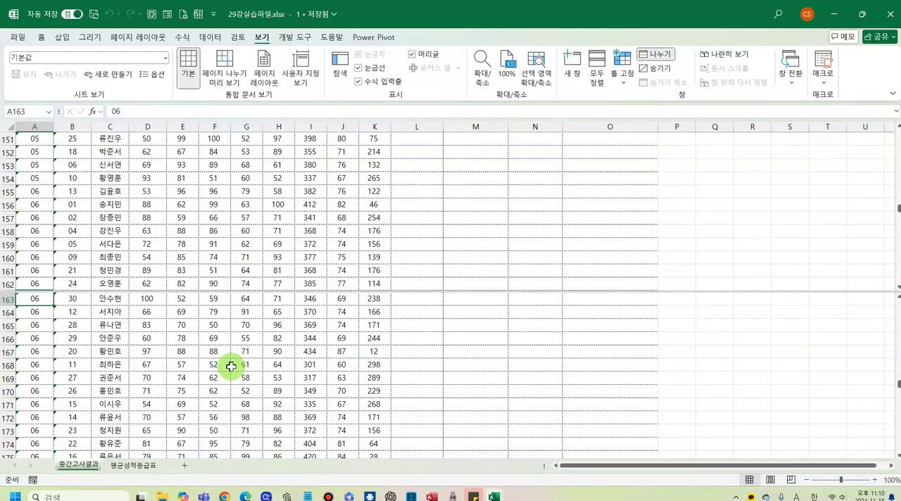
pyautogui.scroll(-2, 231, 366)
pyautogui.scroll(-8, 231, 367)
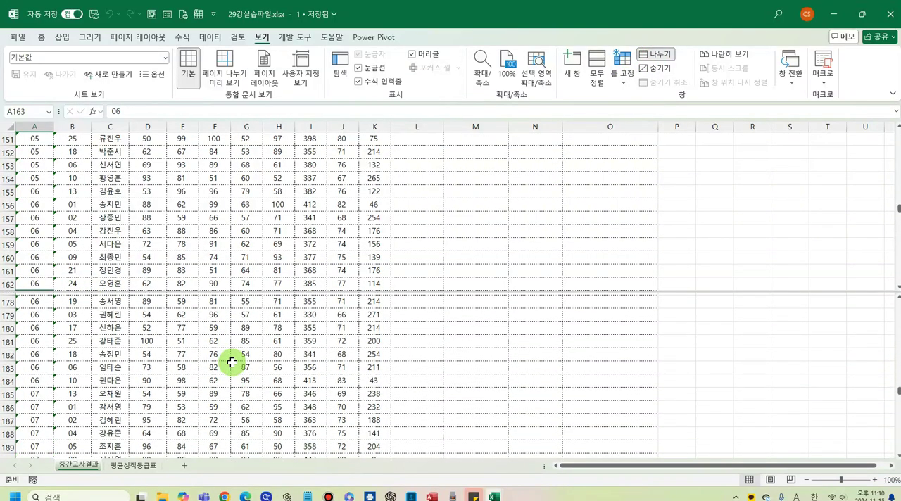
pyautogui.scroll(-17, 231, 362)
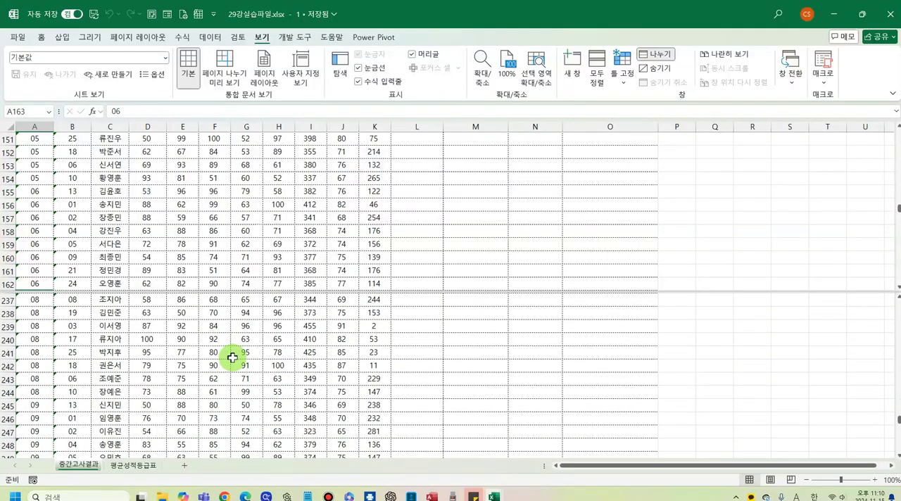
pyautogui.scroll(-14, 233, 358)
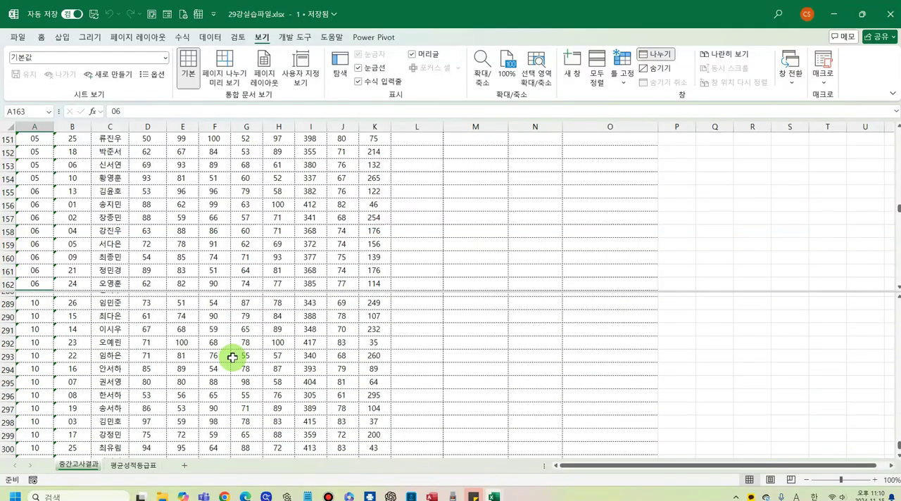
# - Show the title, header row and first student records in the upper pane, and remove the split
pyautogui.click(319, 188)
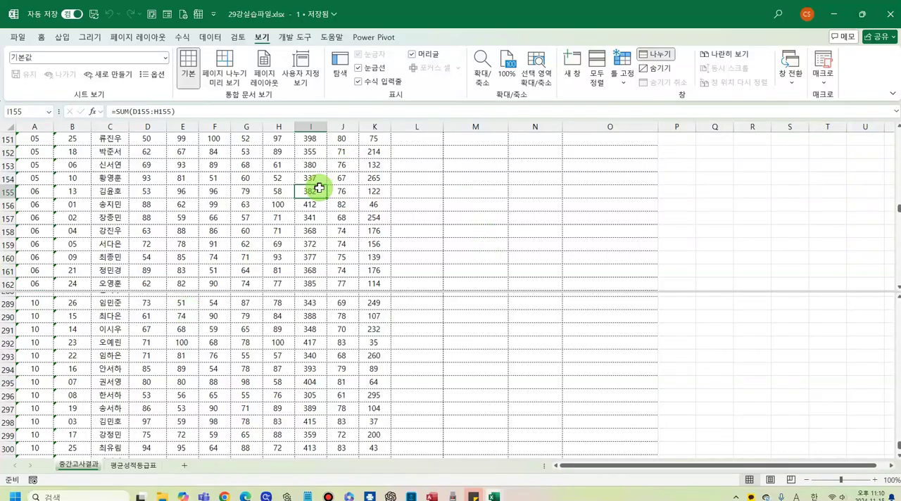
pyautogui.scroll(18, 320, 189)
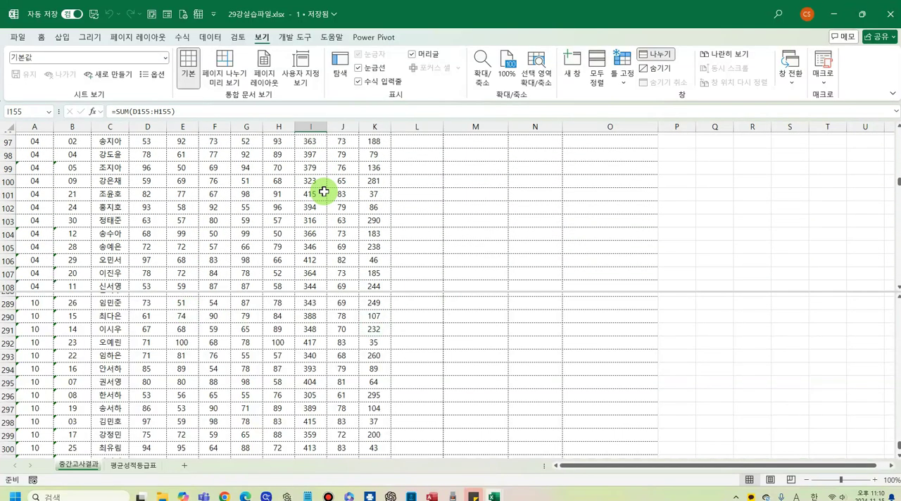
pyautogui.scroll(20, 324, 192)
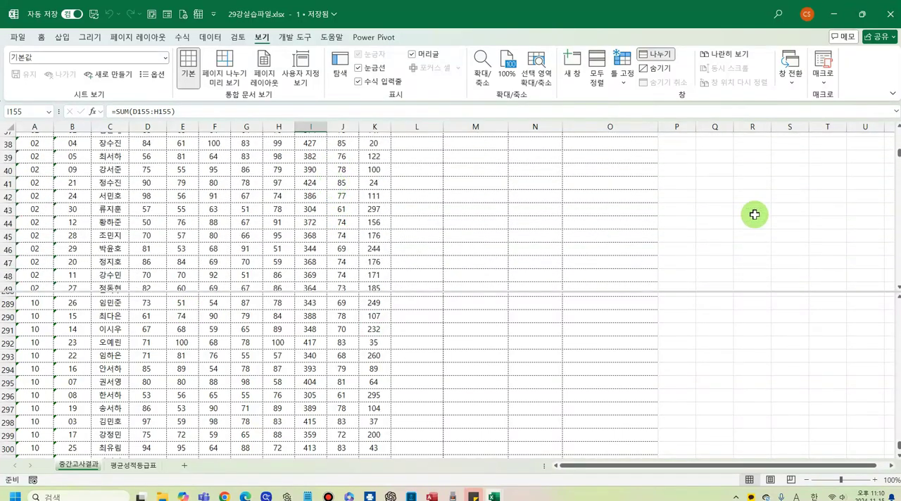
pyautogui.scroll(7, 823, 209)
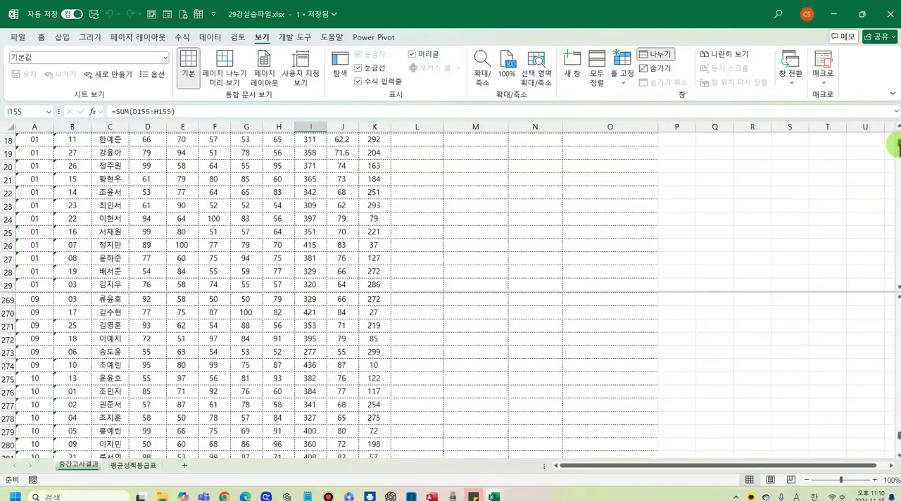
pyautogui.scroll(6, 331, 211)
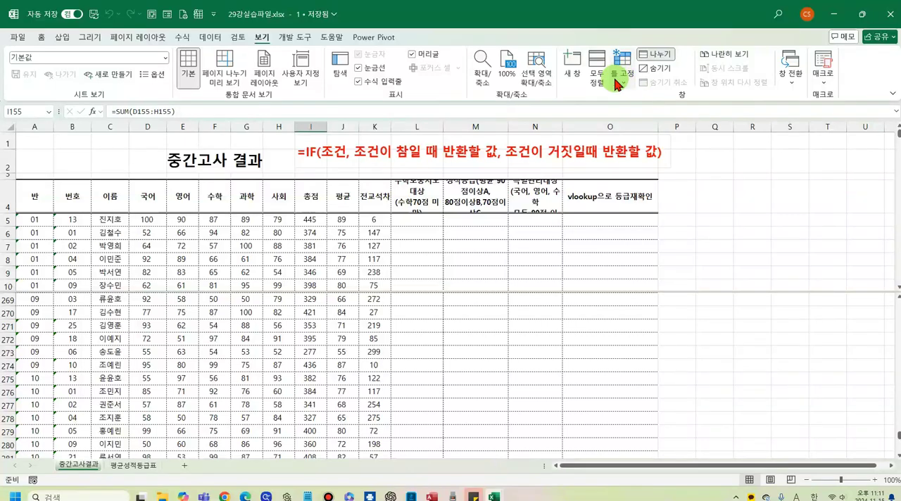
pyautogui.click(646, 61)
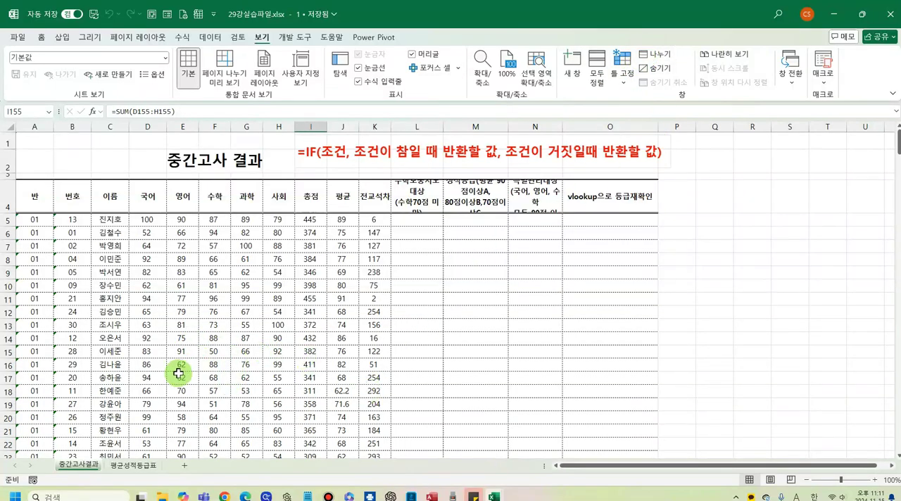
pyautogui.click(241, 315)
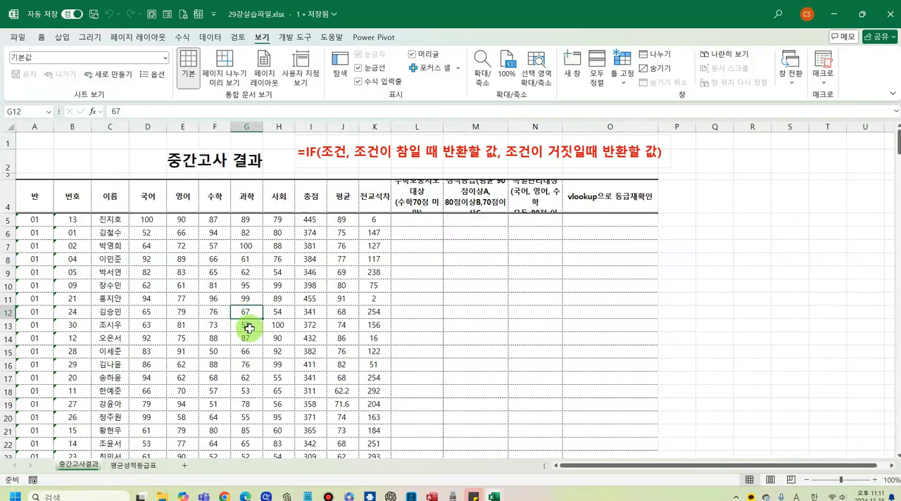
# - Split the sheet into four panes at cell G12 with 나누기, and browse different student records in the upper and lower panes
pyautogui.click(666, 58)
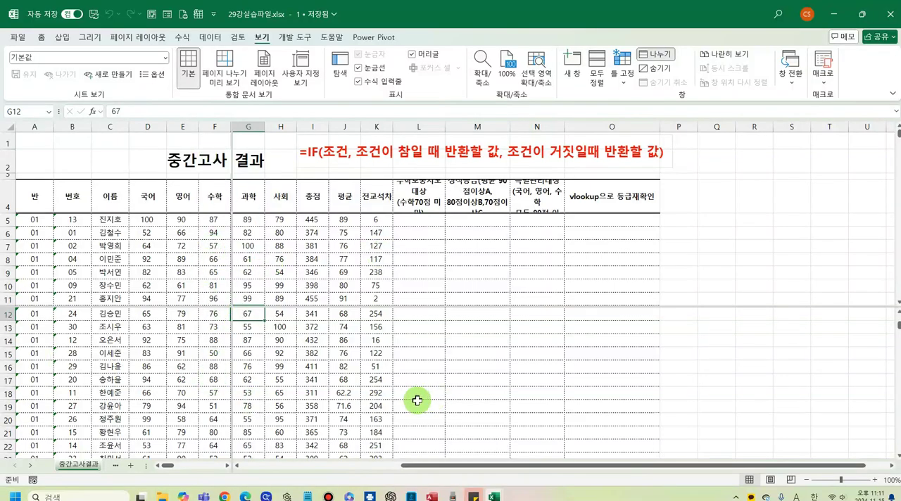
pyautogui.scroll(-2, 296, 361)
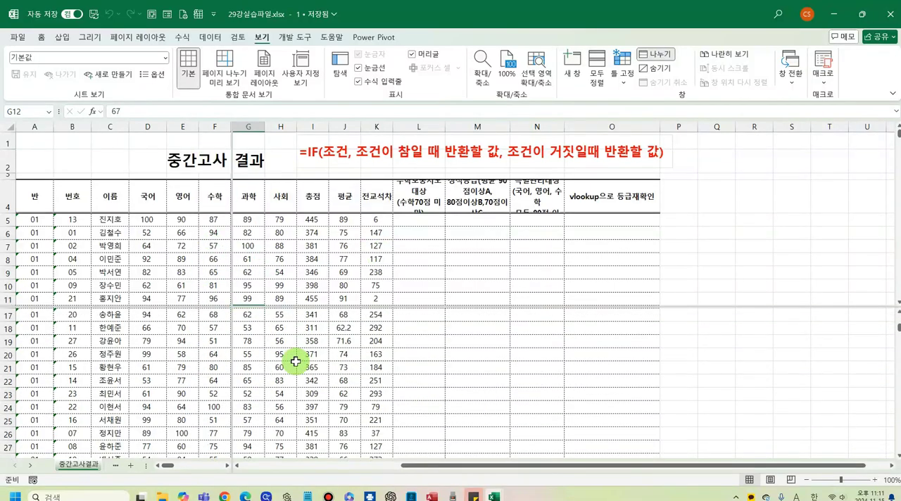
pyautogui.scroll(-2, 296, 362)
pyautogui.click(319, 251)
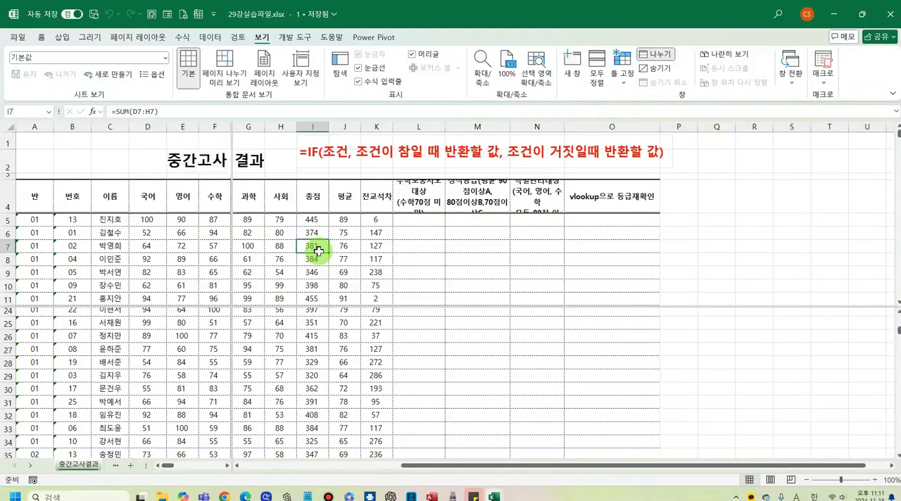
pyautogui.scroll(-5, 319, 251)
pyautogui.click(147, 233)
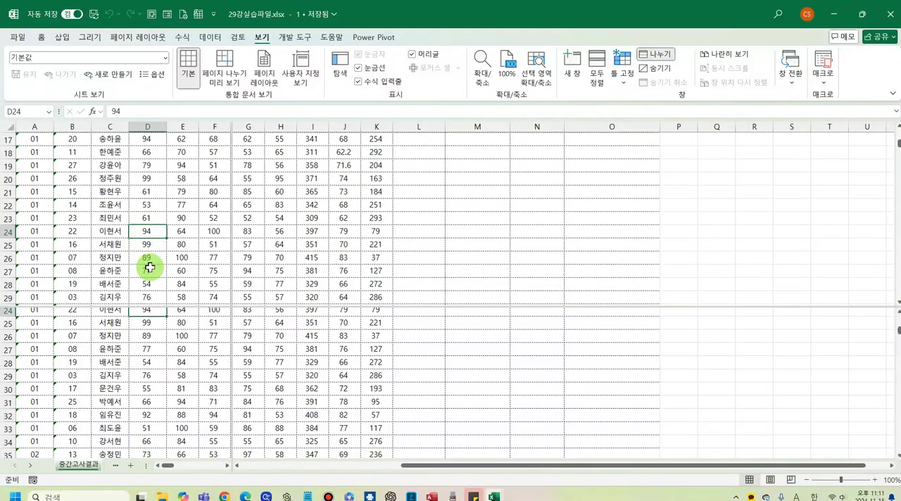
pyautogui.scroll(-6, 150, 268)
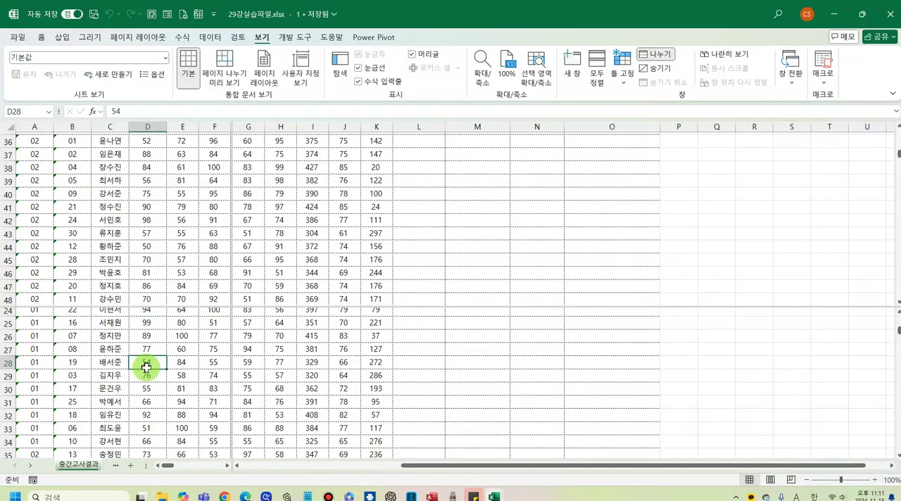
pyautogui.scroll(-11, 147, 367)
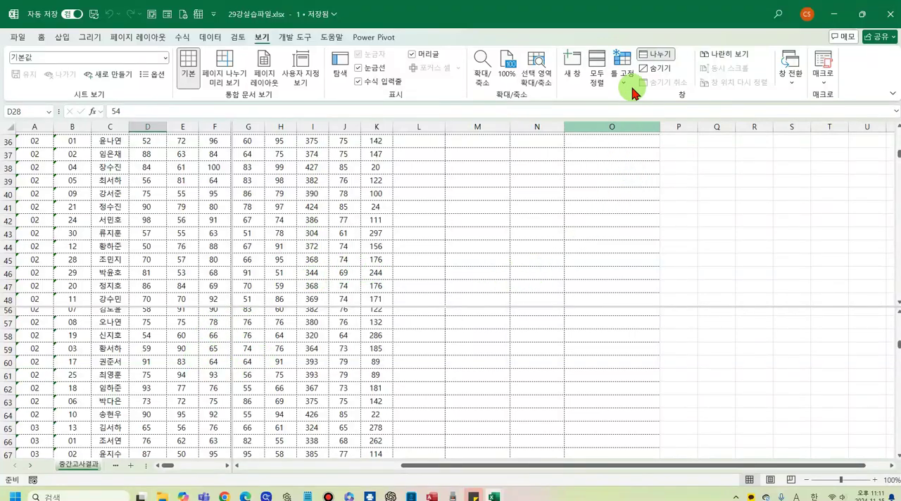
# - Remove the four-pane split and return to the title and first student records
pyautogui.click(655, 55)
pyautogui.click(379, 252)
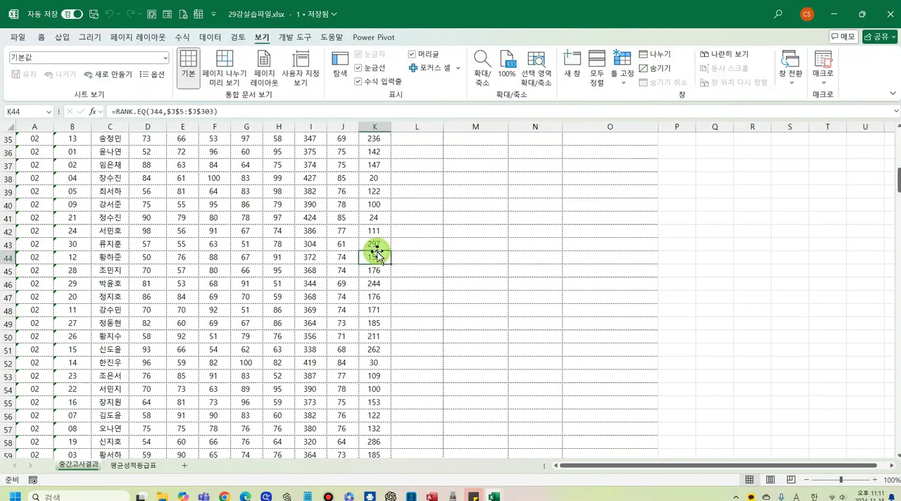
pyautogui.scroll(9, 370, 256)
pyautogui.scroll(3, 344, 258)
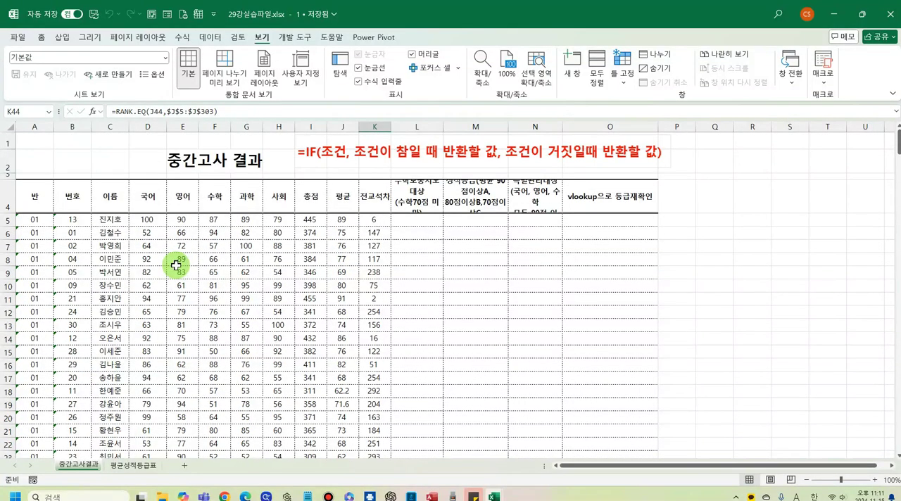
# - Split the sheet into two panes above row 11 with 나누기, and view further records in the lower pane
pyautogui.click(182, 298)
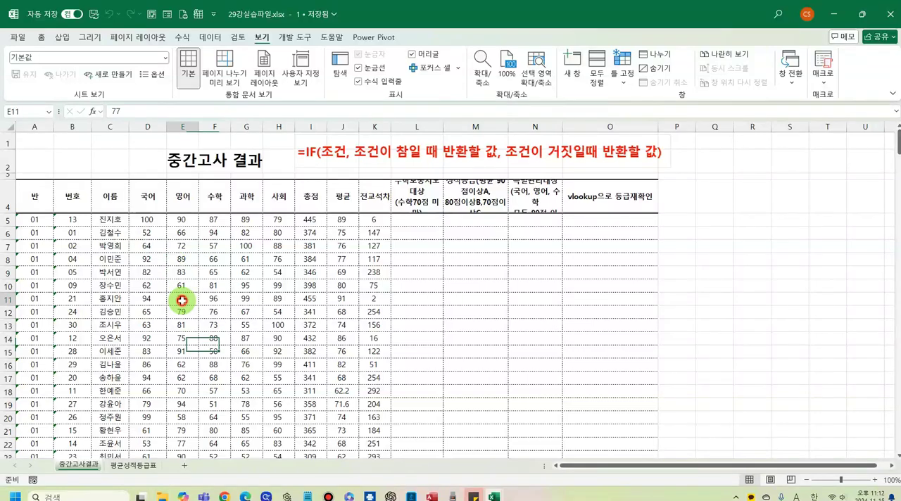
pyautogui.click(27, 301)
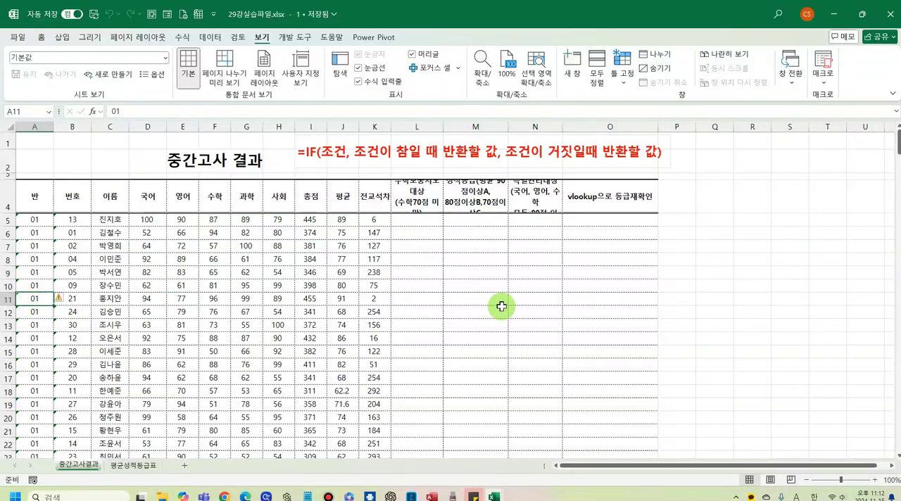
pyautogui.click(663, 58)
pyautogui.scroll(-2, 272, 360)
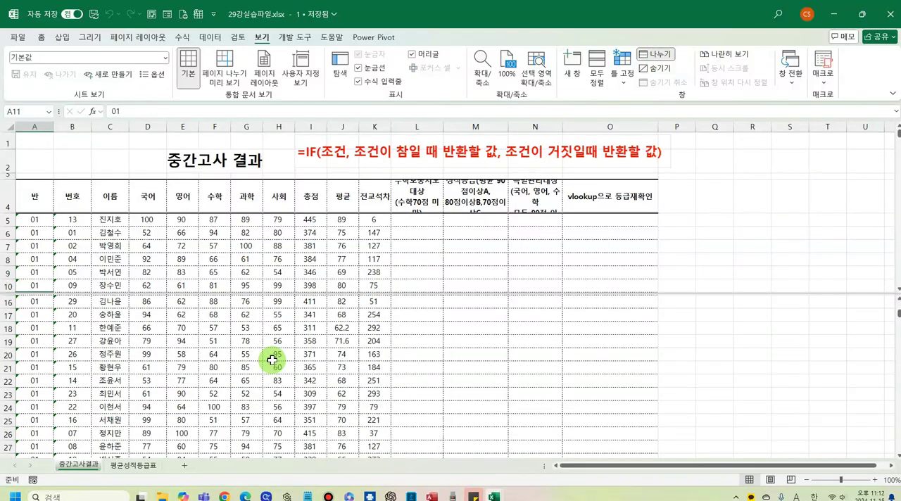
pyautogui.scroll(-3, 272, 360)
# - Browse the class 02 records in the upper pane, and bring its title and header row back into view
pyautogui.click(373, 236)
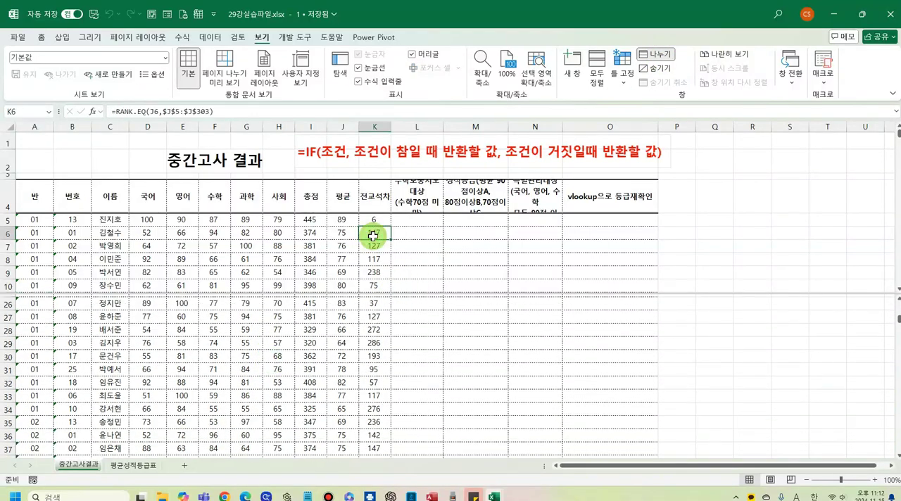
pyautogui.scroll(-7, 372, 236)
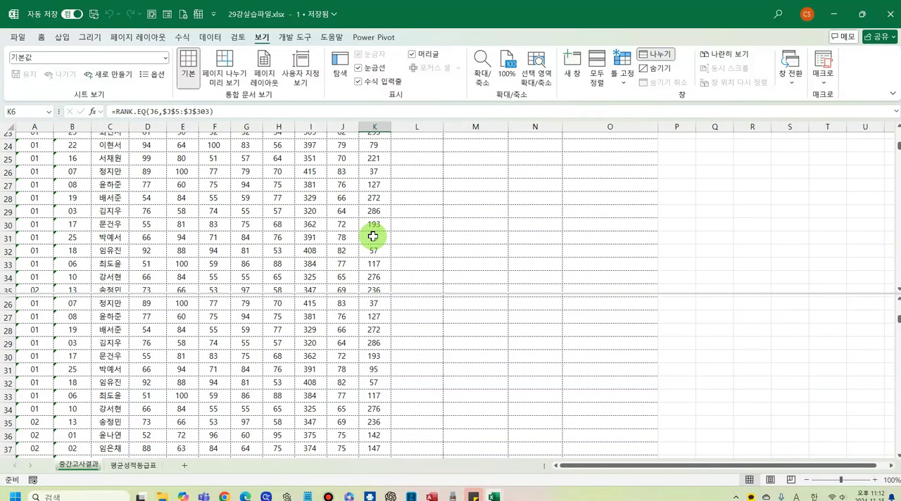
pyautogui.scroll(-2, 372, 236)
pyautogui.scroll(-3, 372, 236)
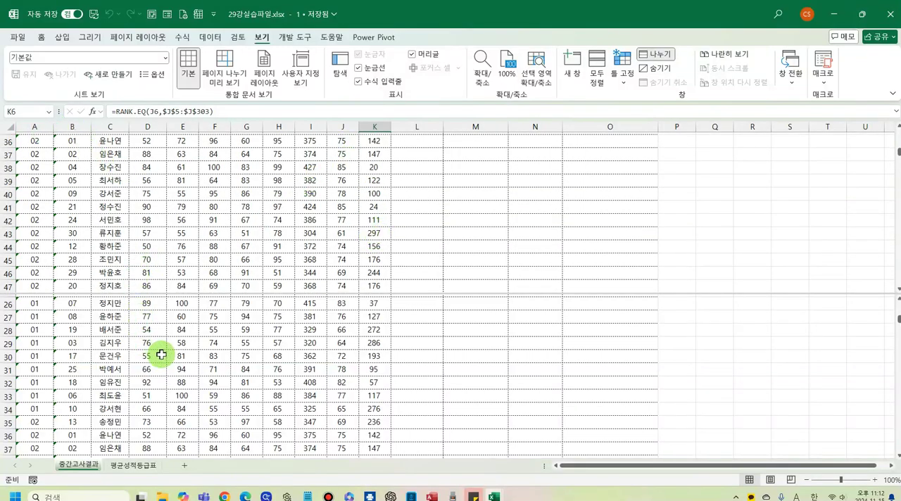
pyautogui.scroll(-2, 116, 353)
pyautogui.scroll(2, 116, 353)
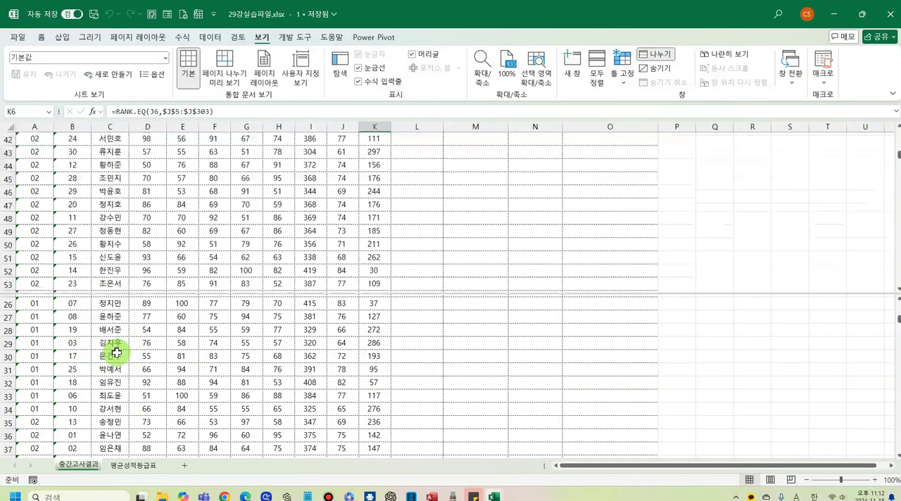
pyautogui.click(200, 267)
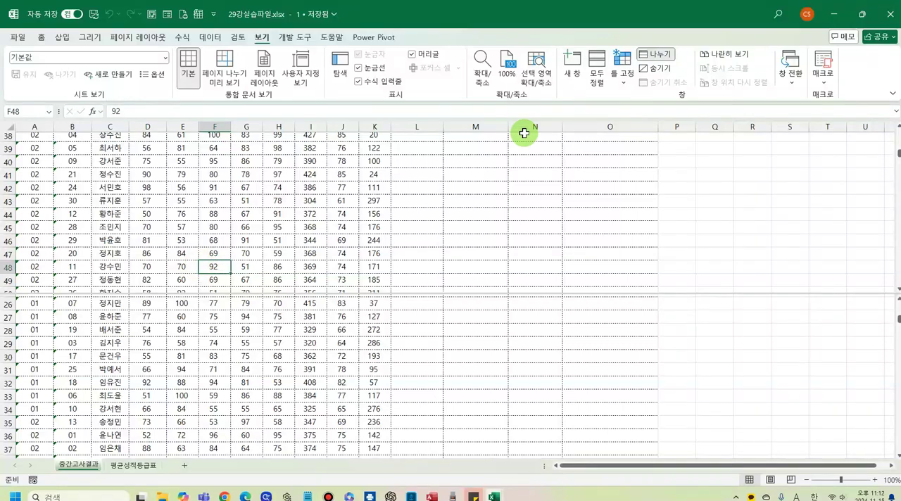
pyautogui.scroll(12, 338, 176)
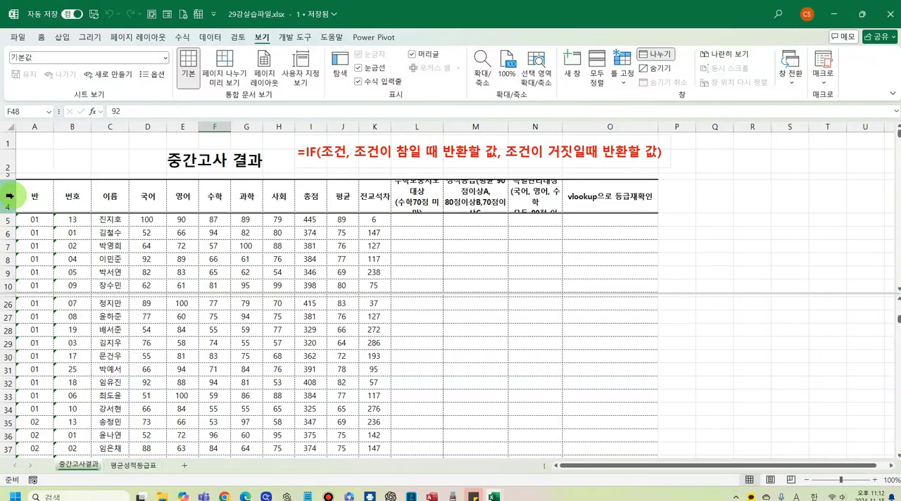
# - Point out header row 4 by selecting it, and remove the split above row 11
pyautogui.click(4, 197)
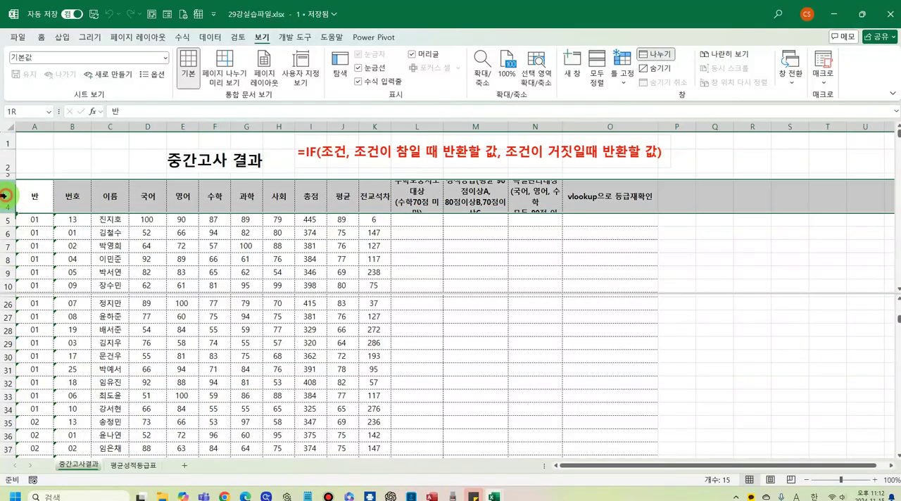
pyautogui.click(219, 259)
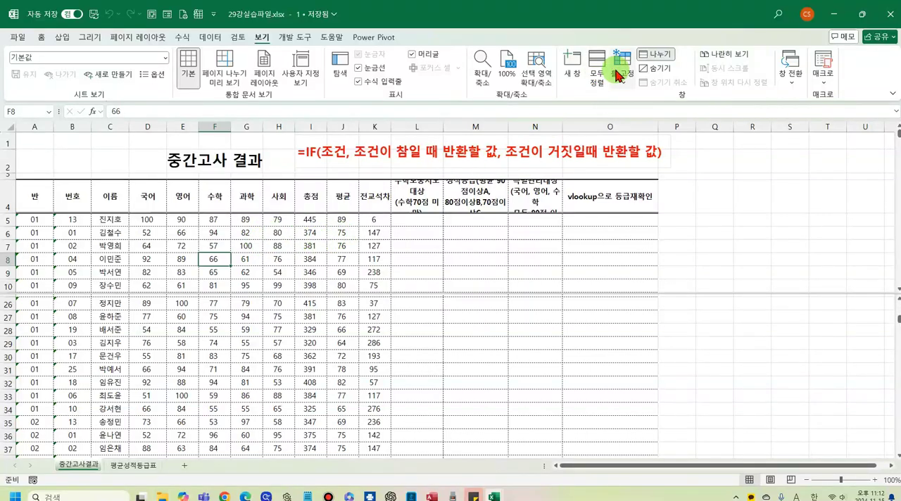
pyautogui.click(655, 54)
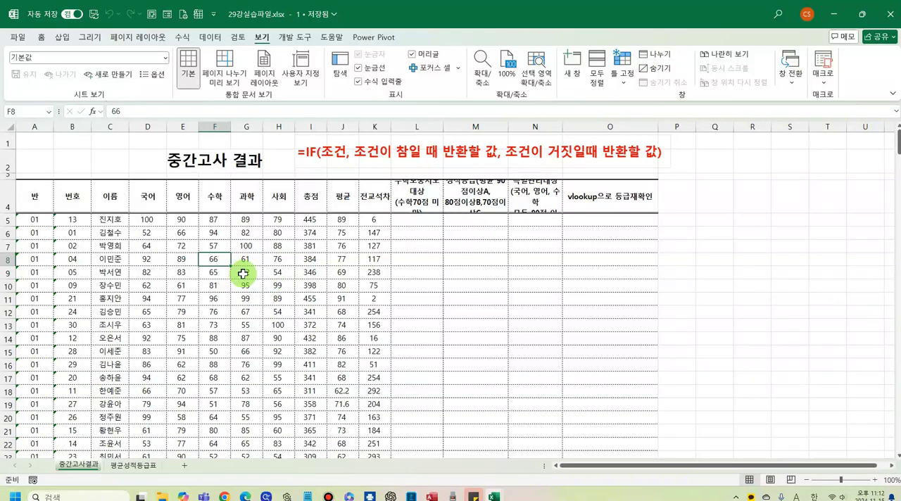
# - Convert the student records in A4:O304 into a table whose first row is the header
pyautogui.click(152, 294)
pyautogui.hotkey('ctrl', 't')
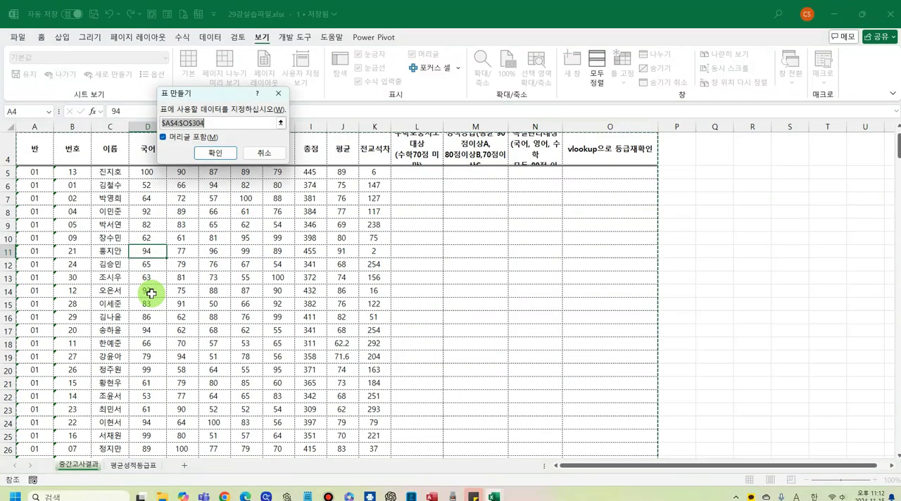
pyautogui.click(216, 154)
pyautogui.click(270, 281)
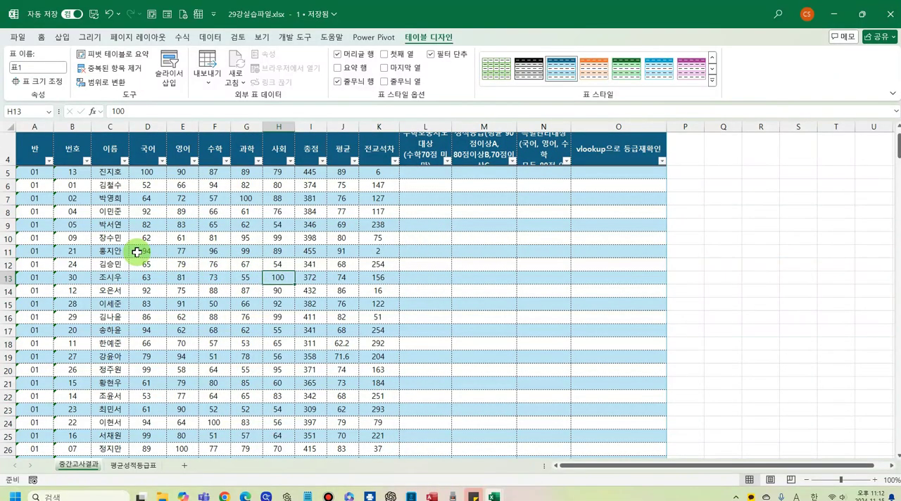
# - View the table's lower records, and select all its data columns from 반 to vlookup으로 등급재확인 through their headings
pyautogui.scroll(-2, 136, 252)
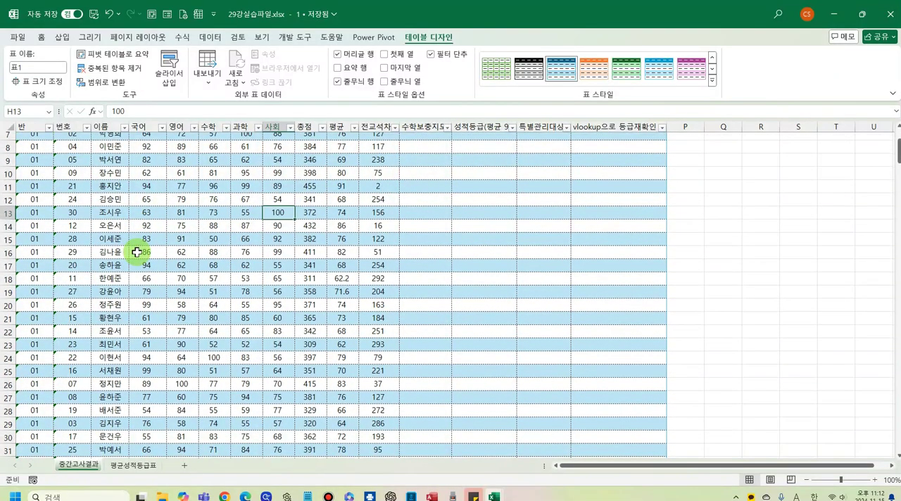
pyautogui.scroll(-3, 123, 195)
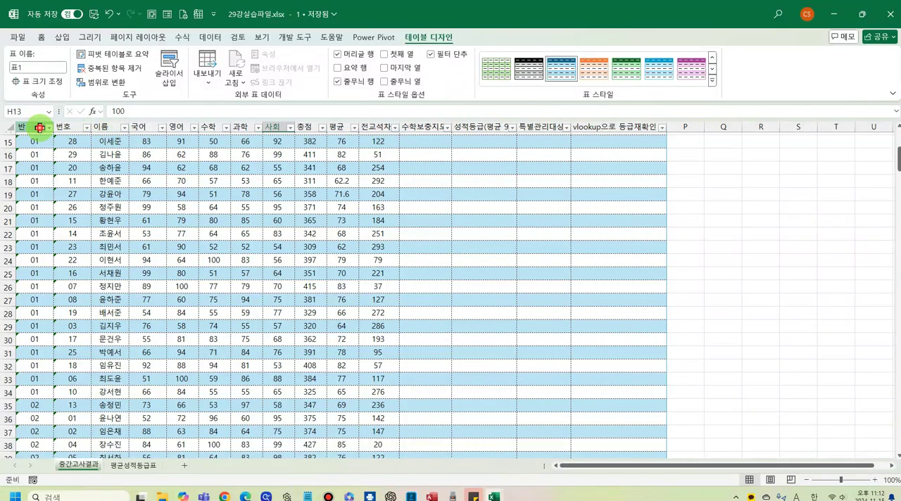
pyautogui.moveTo(40, 127); pyautogui.dragTo(633, 124)
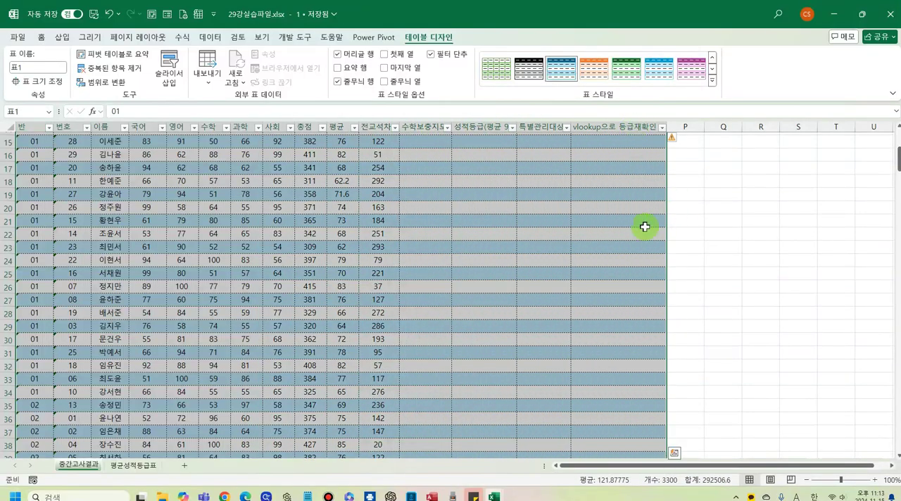
pyautogui.scroll(3, 689, 263)
pyautogui.scroll(2, 689, 264)
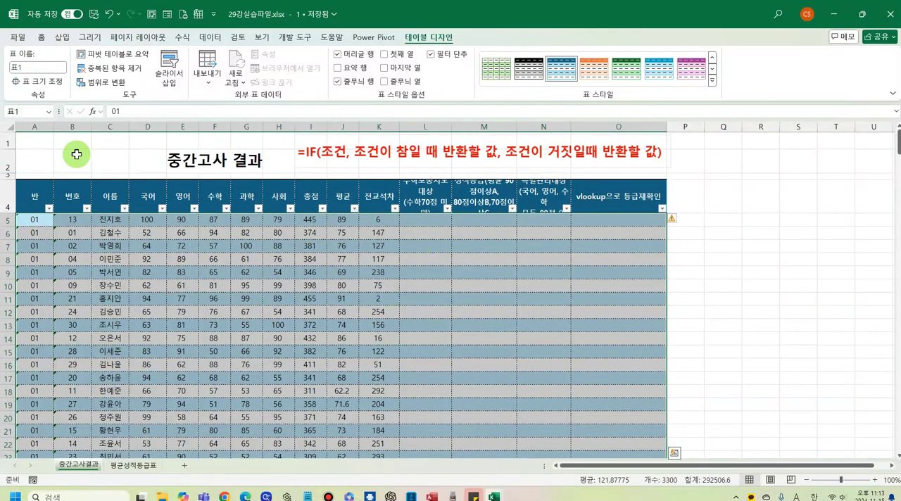
# - Compare the column headings above the table at its first rows and further down, and clear the column selection
pyautogui.scroll(-1, 55, 250)
pyautogui.scroll(-1, 54, 250)
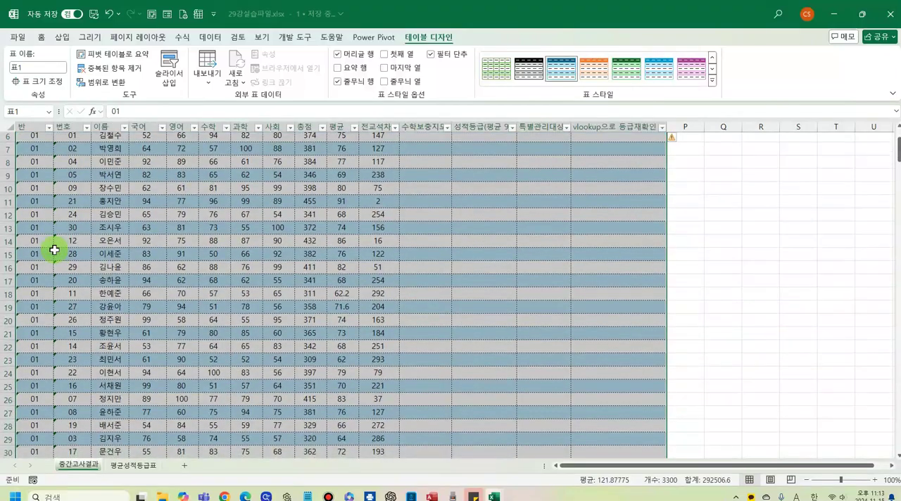
pyautogui.scroll(2, 54, 250)
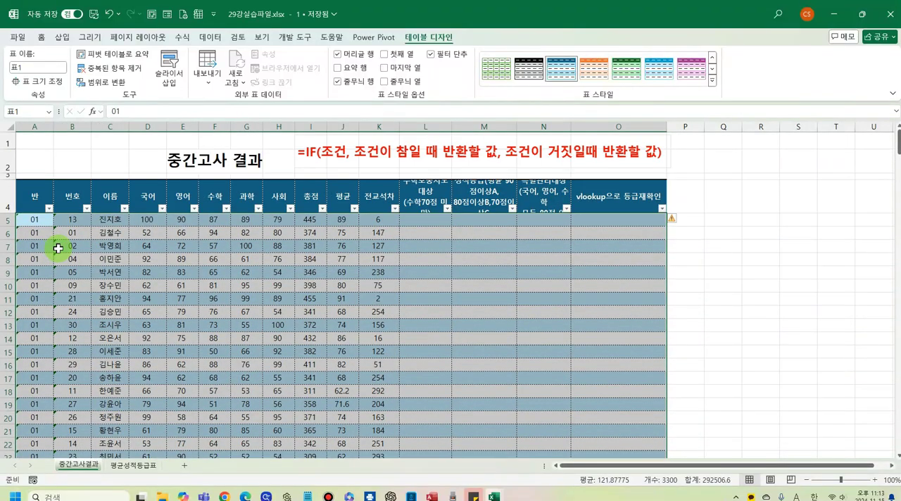
pyautogui.scroll(-2, 58, 248)
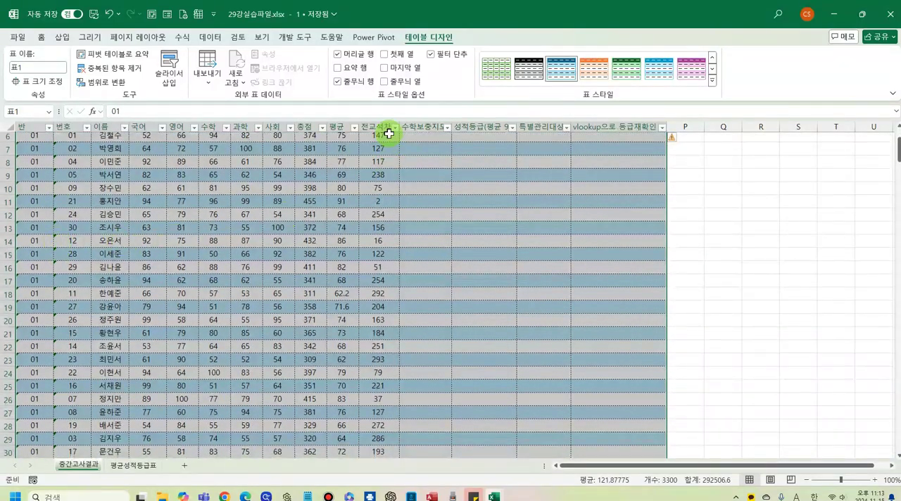
pyautogui.click(183, 251)
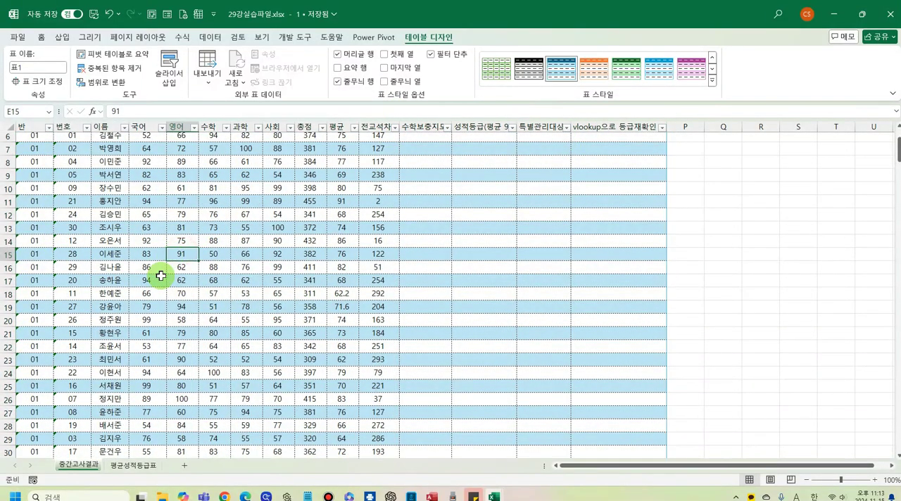
# - Split the table sheet above row 37 with 나누기, and view further class 02 records in the lower pane
pyautogui.scroll(-6, 157, 278)
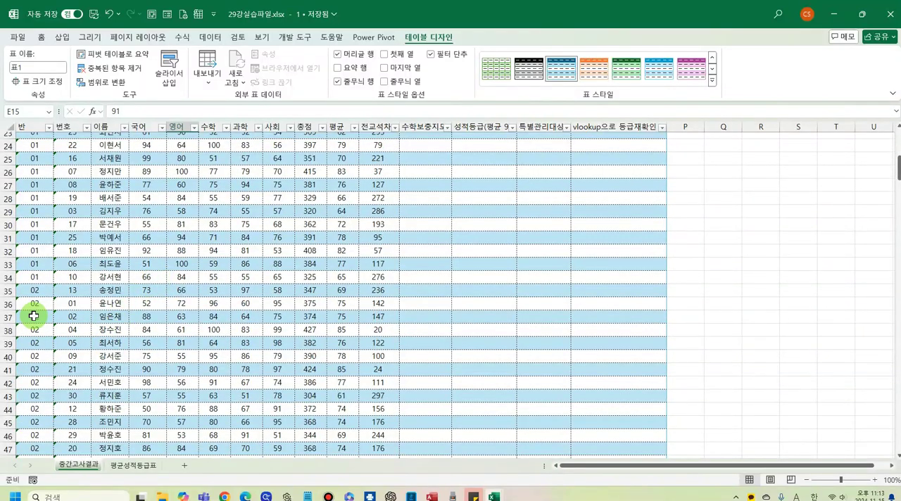
pyautogui.click(33, 316)
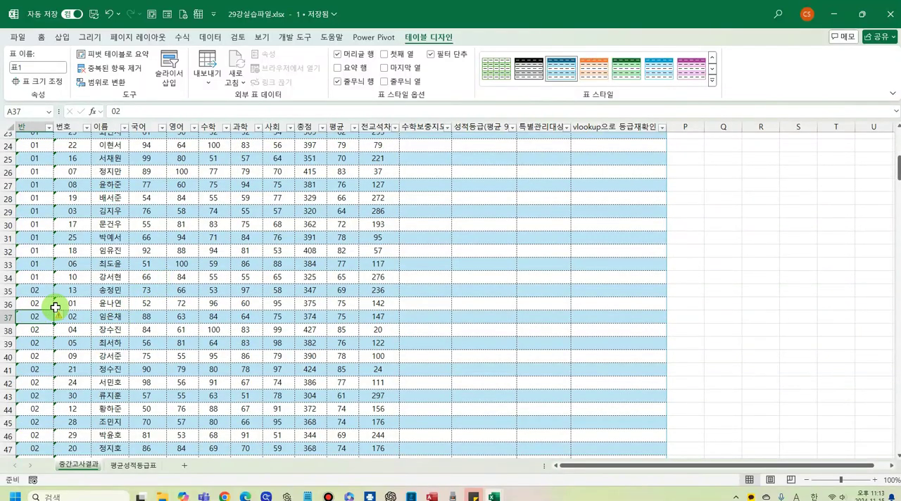
pyautogui.click(261, 37)
pyautogui.click(655, 56)
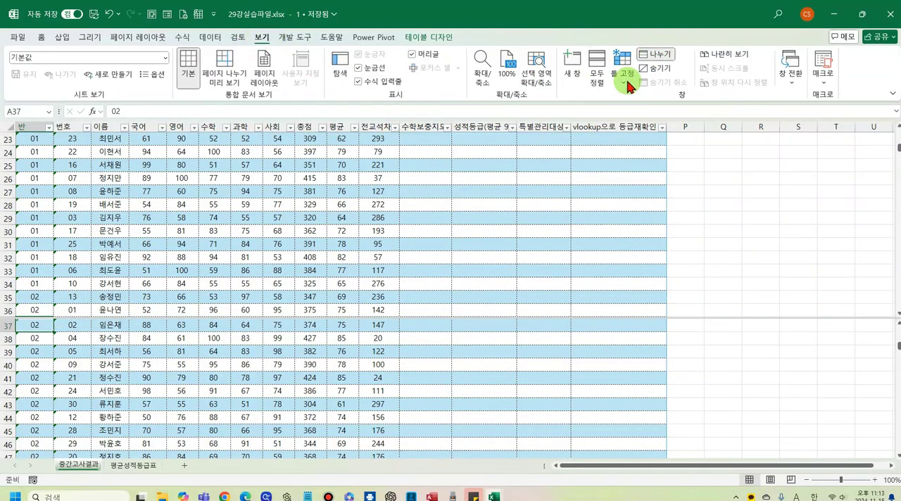
pyautogui.scroll(-3, 367, 250)
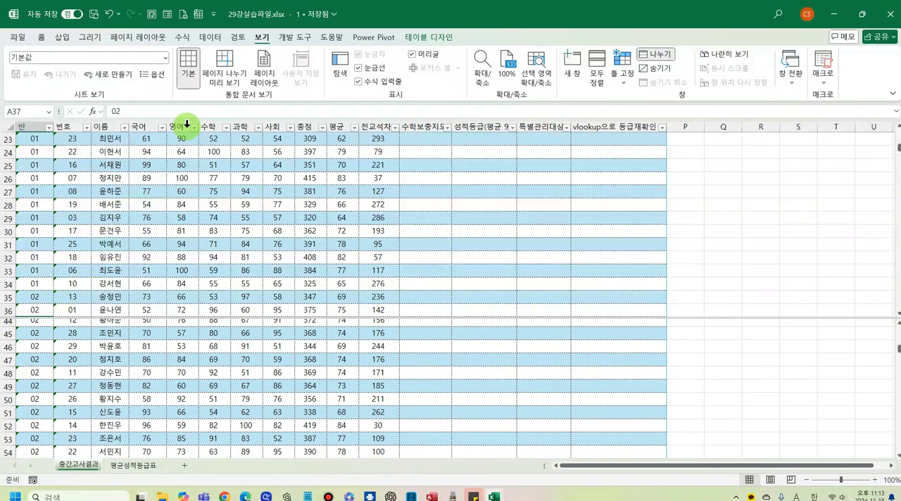
pyautogui.scroll(1, 186, 124)
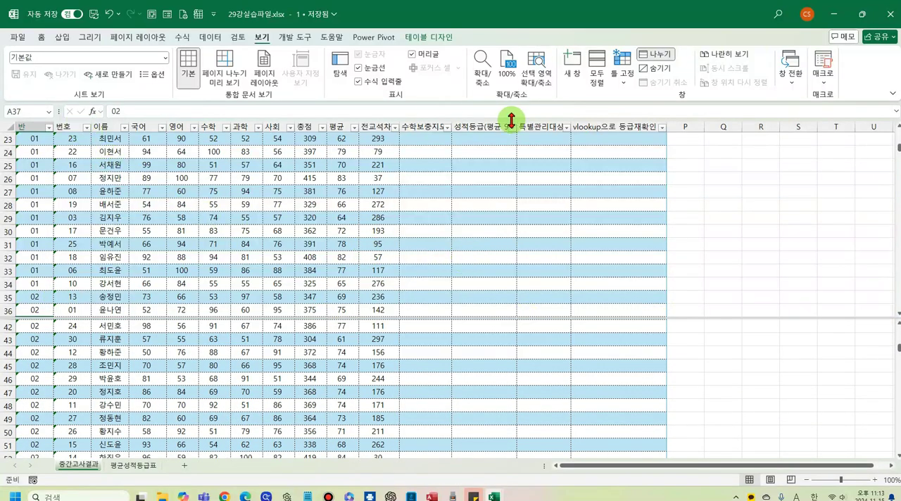
# - Compare the class 01 records with class 02 and 03 records in the lower pane, and remove the split
pyautogui.scroll(-3, 250, 314)
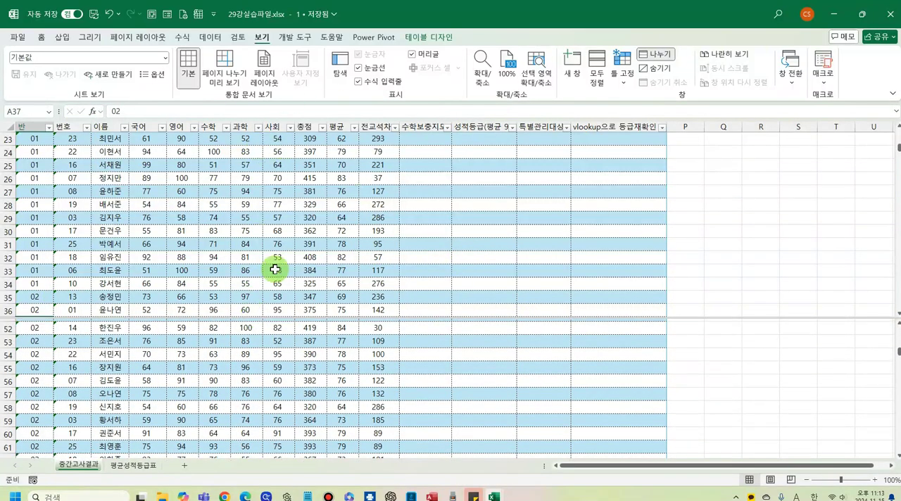
pyautogui.scroll(-3, 250, 366)
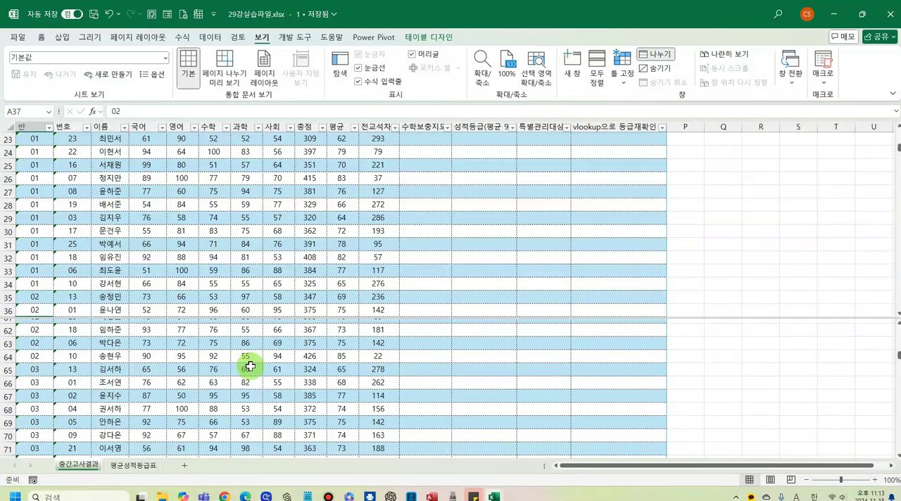
pyautogui.scroll(10, 250, 366)
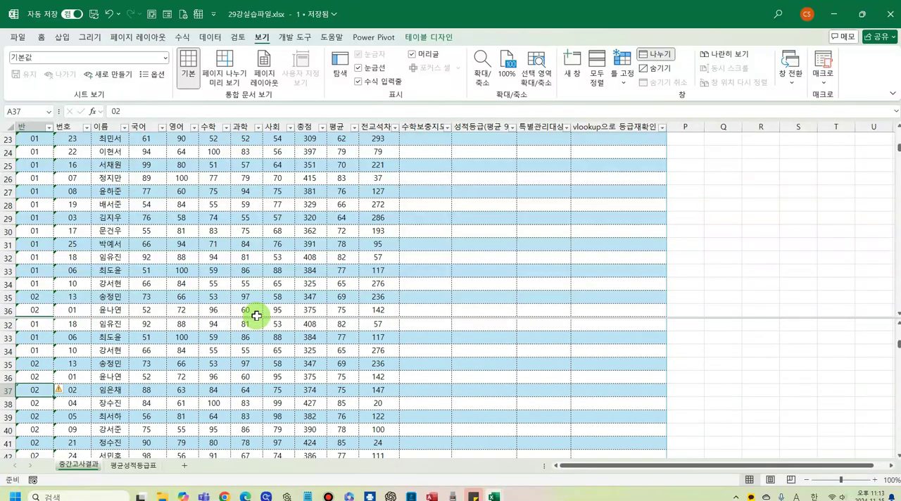
pyautogui.click(655, 55)
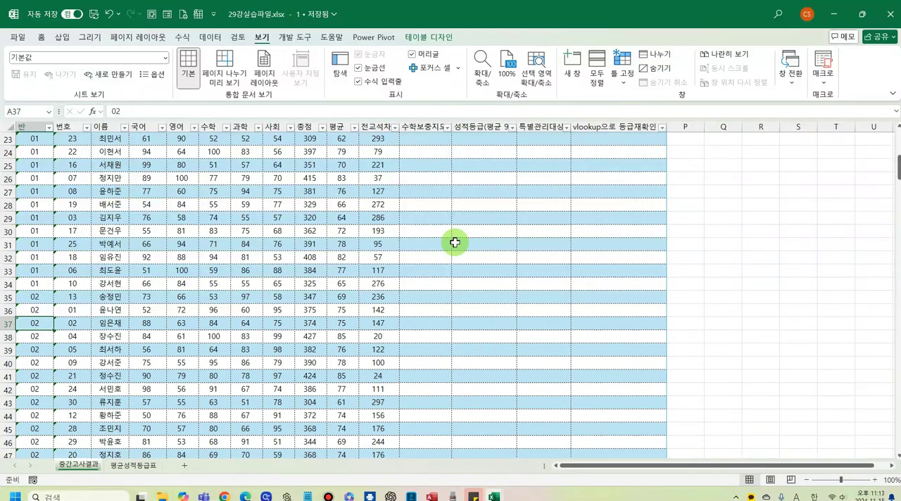
pyautogui.scroll(8, 315, 242)
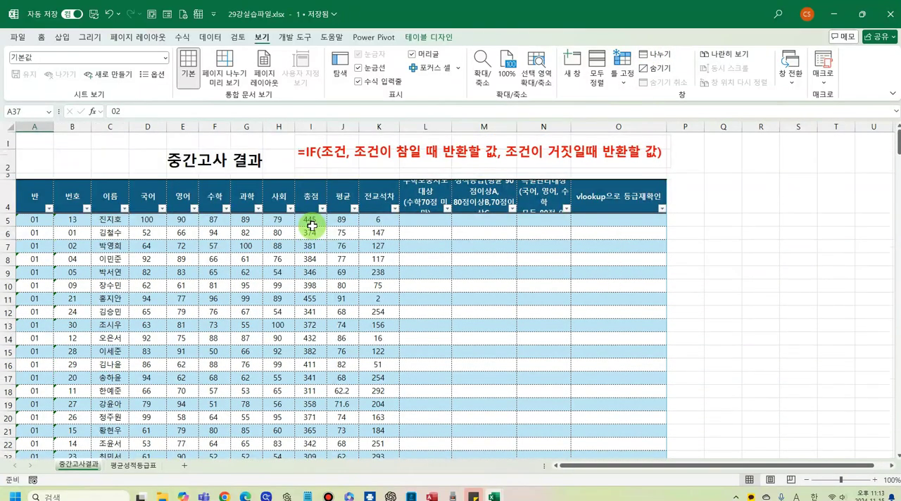
# - Set the student table's style to none and turn off its filter buttons
pyautogui.click(431, 40)
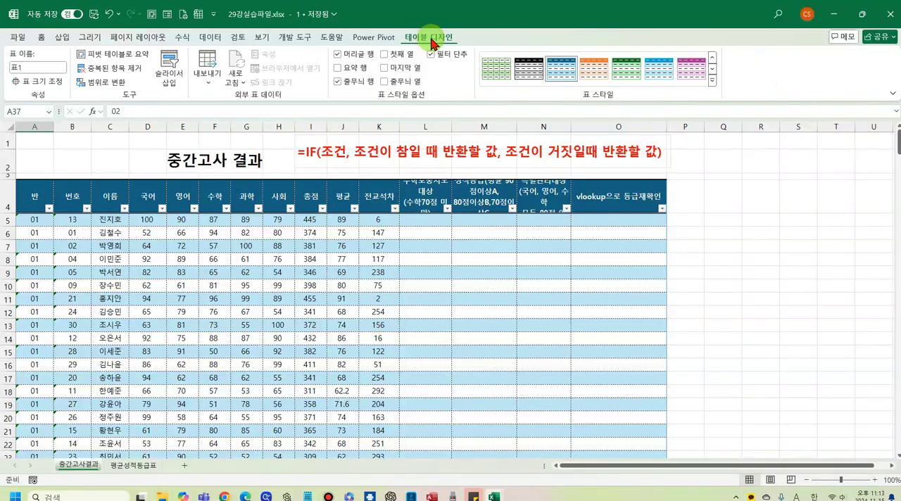
pyautogui.click(712, 57)
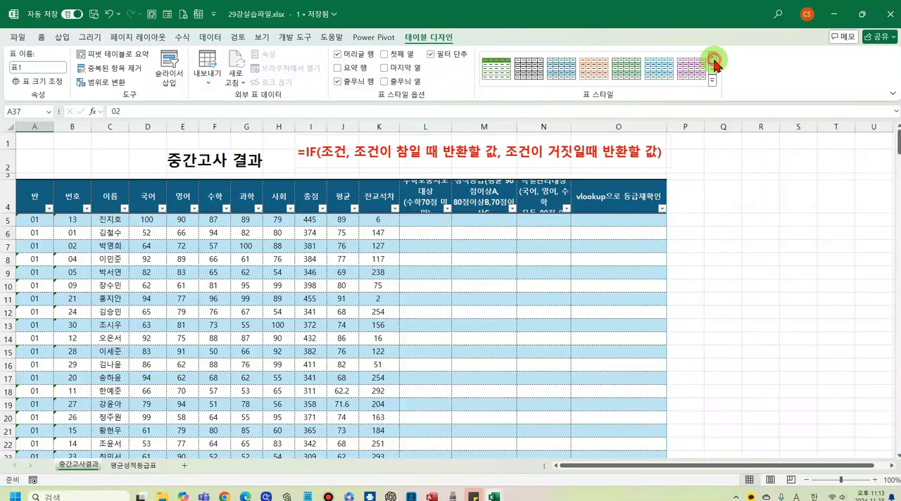
pyautogui.click(496, 68)
pyautogui.click(431, 55)
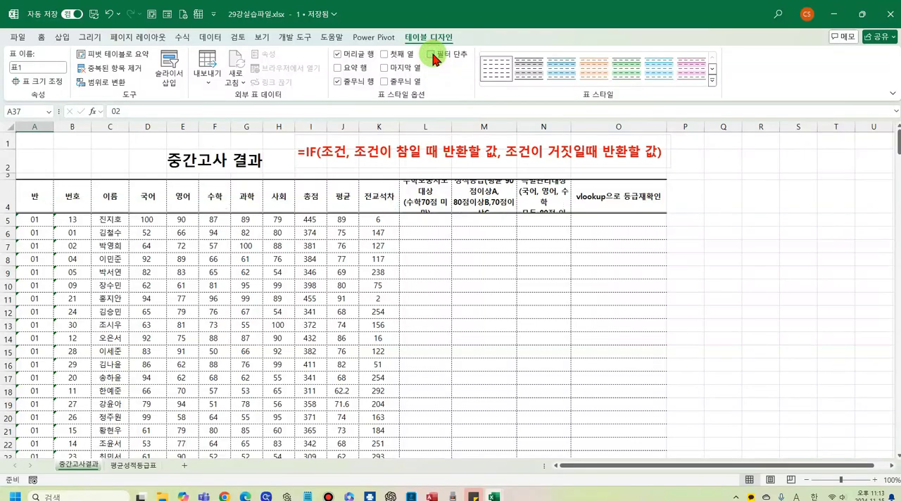
# - Convert the student table back to a normal cell range, and return to its first records
pyautogui.click(105, 86)
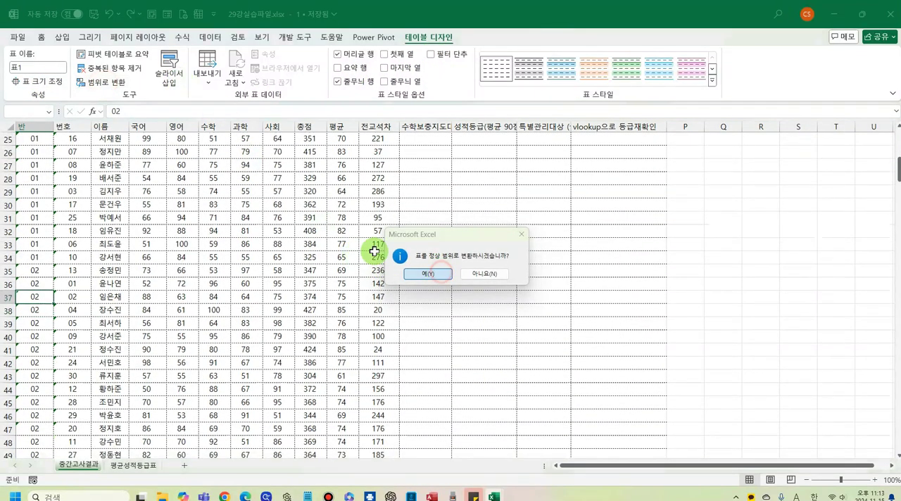
pyautogui.click(420, 274)
pyautogui.scroll(6, 275, 239)
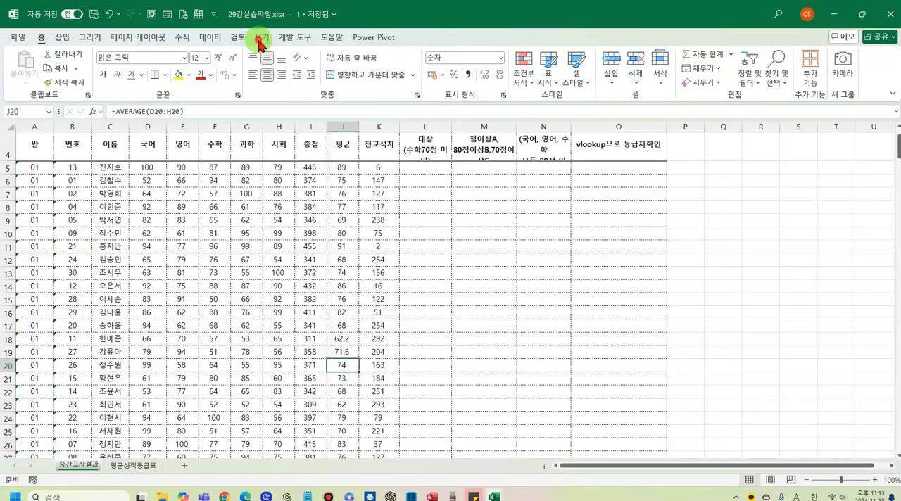
# - Bring up the 28강실습파일.xlsx workbook, maximize its window, and hide that window with 숨기기
pyautogui.click(258, 40)
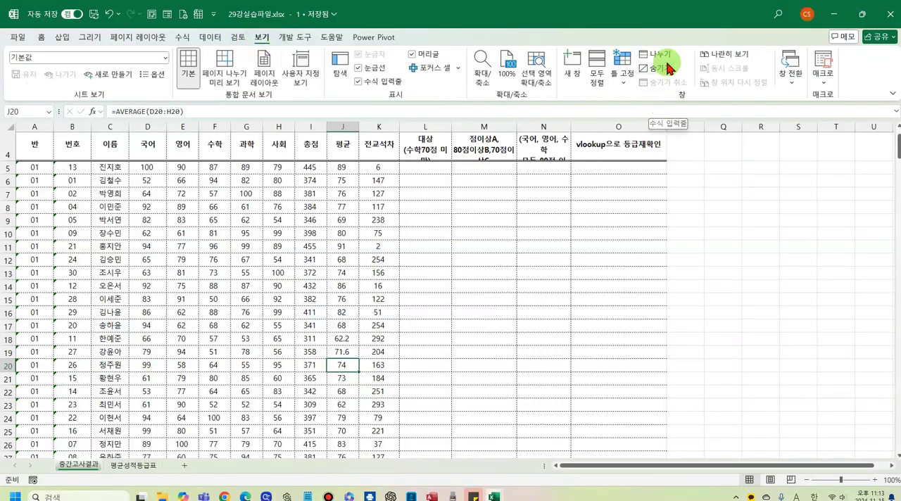
pyautogui.moveTo(493, 496)
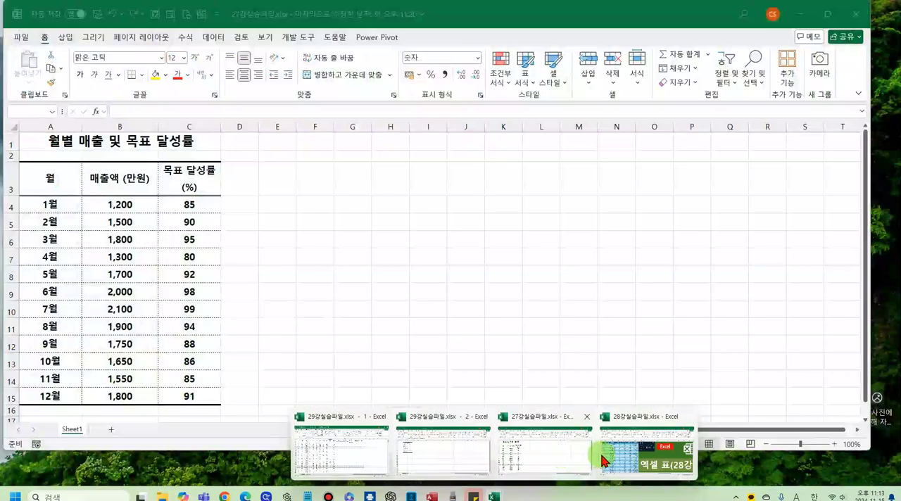
pyautogui.moveTo(612, 464)
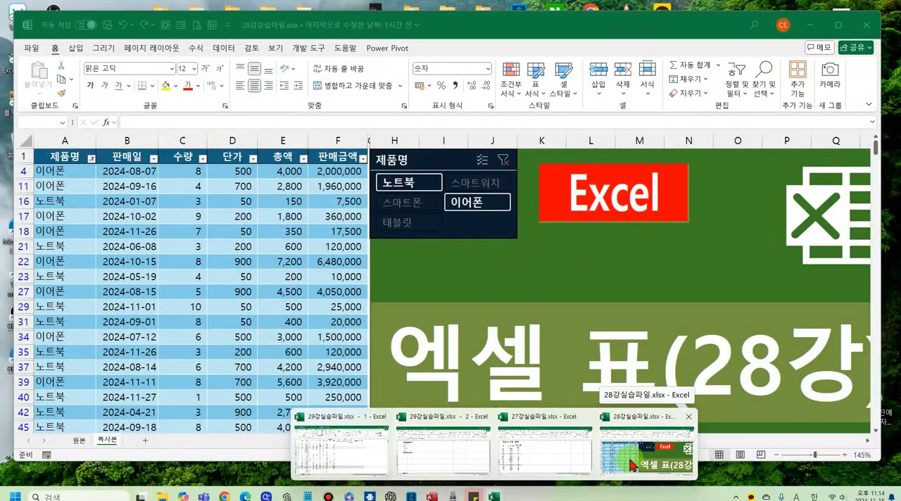
pyautogui.click(632, 464)
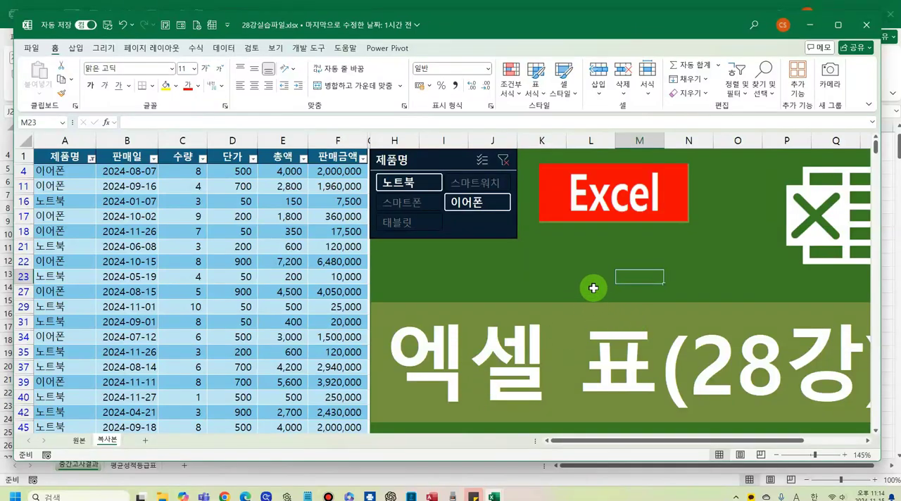
pyautogui.click(839, 25)
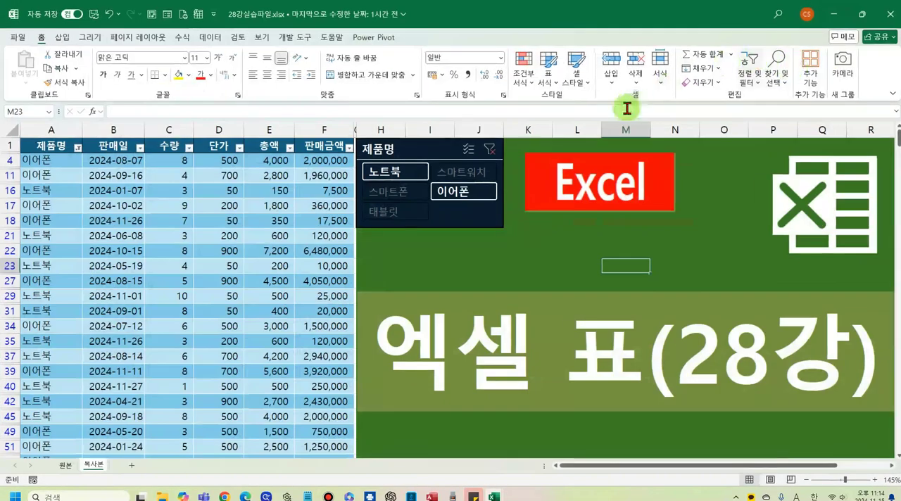
pyautogui.click(262, 36)
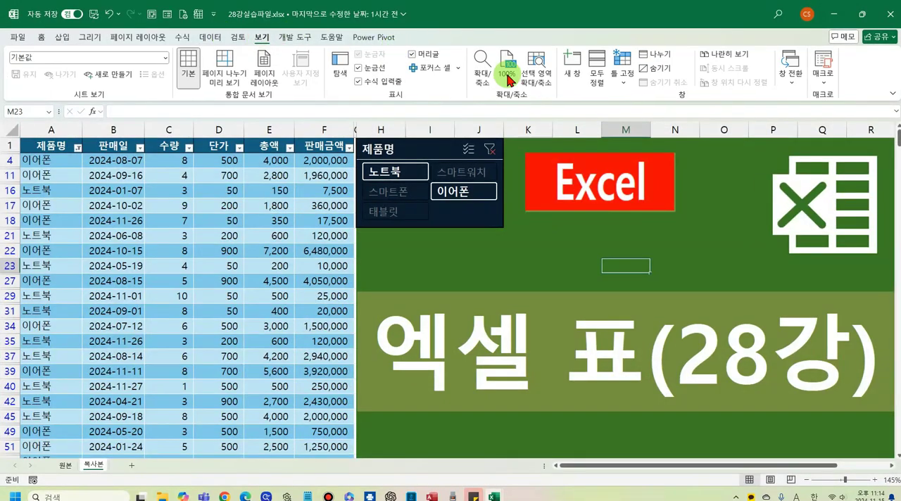
pyautogui.click(665, 69)
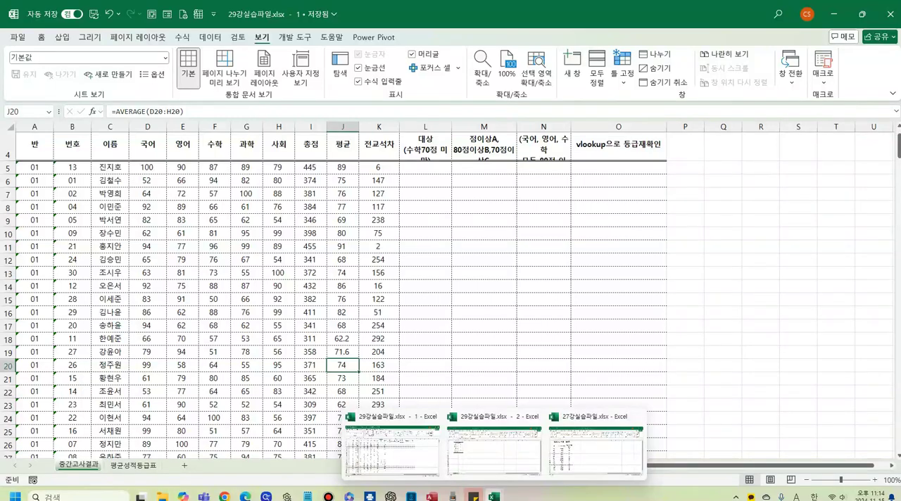
# - From the 29강실습파일.xlsx window, unhide the 28강실습파일.xlsx workbook with 숨기기 취소
pyautogui.click(330, 252)
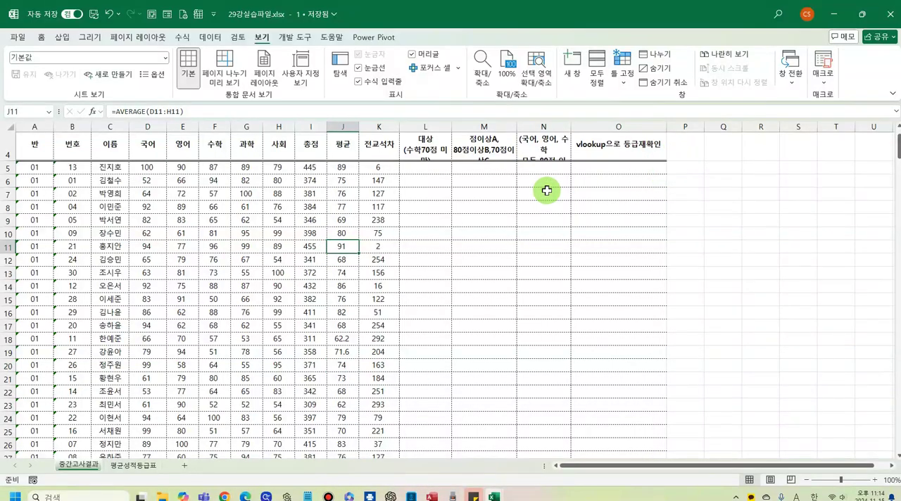
pyautogui.click(675, 82)
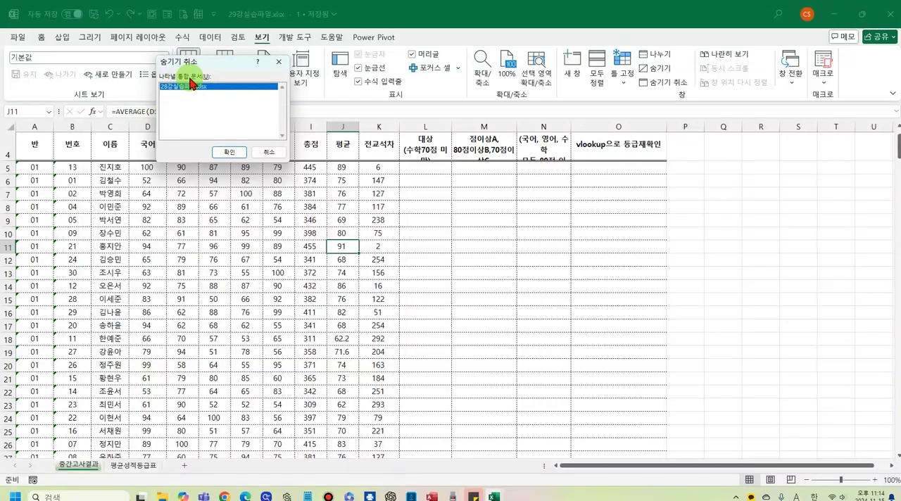
pyautogui.click(230, 153)
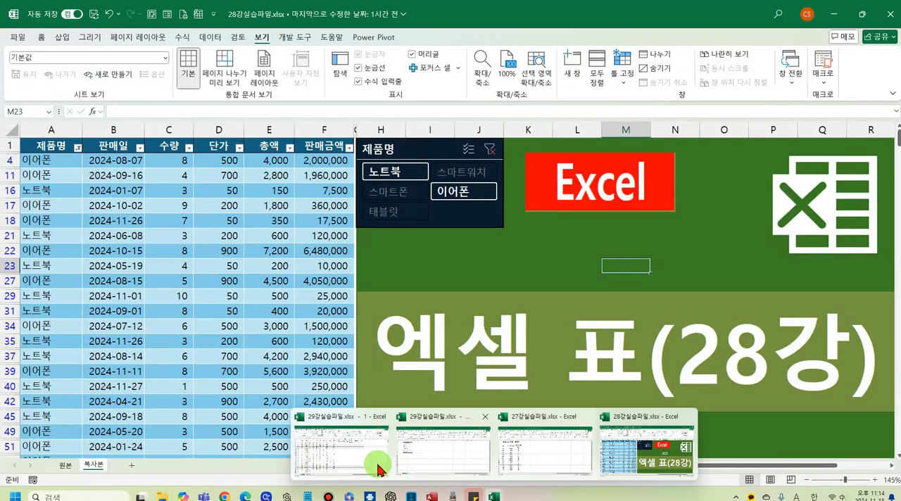
# - Return to window 29강실습파일.xlsx - 1, and use 창 전환 to visit 28강실습파일.xlsx and 27강실습파일.xlsx
pyautogui.click(339, 453)
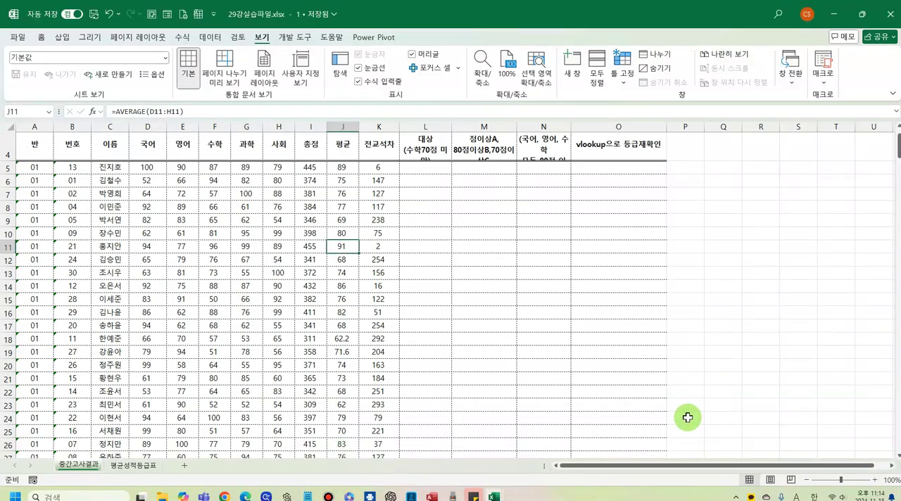
pyautogui.click(790, 76)
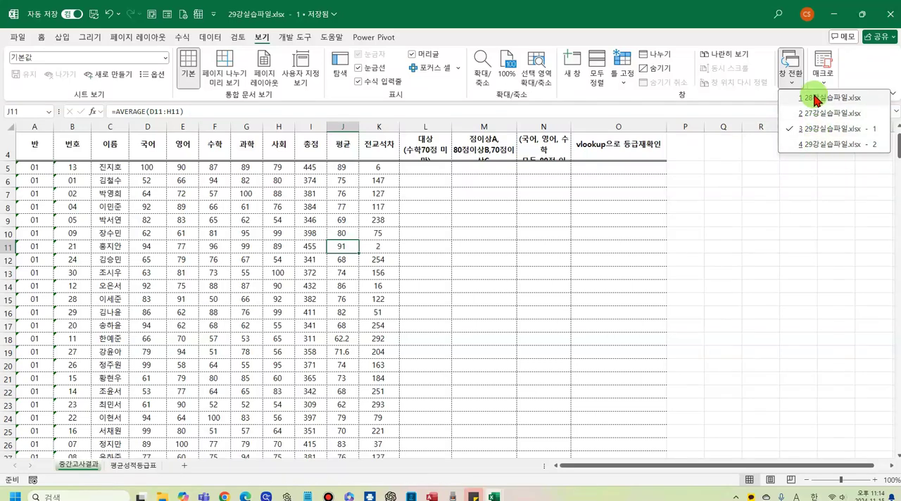
pyautogui.click(813, 98)
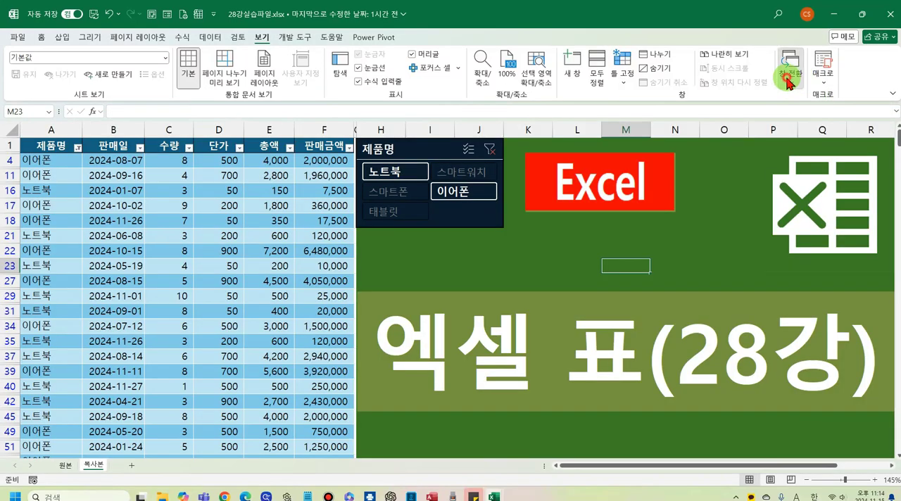
pyautogui.click(787, 77)
pyautogui.click(820, 113)
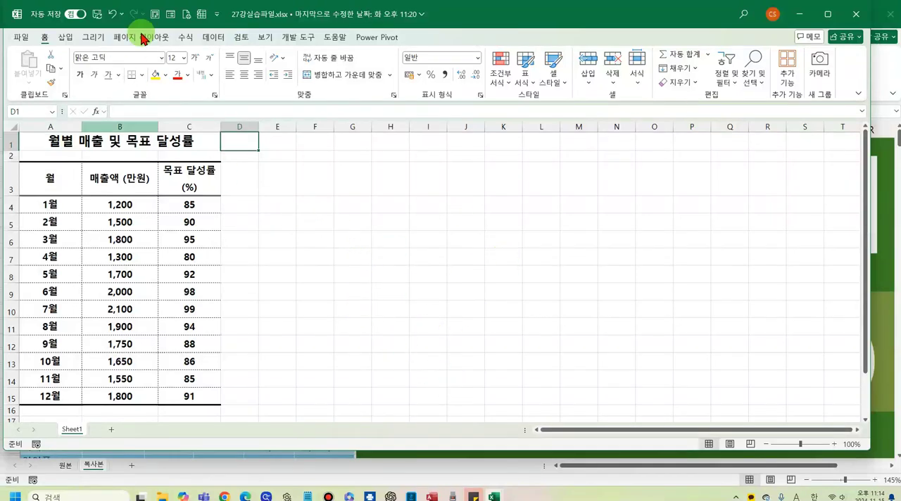
# - Switch from 27강실습파일.xlsx back to the 29강실습파일.xlsx - 1 window with 창 전환
pyautogui.click(265, 38)
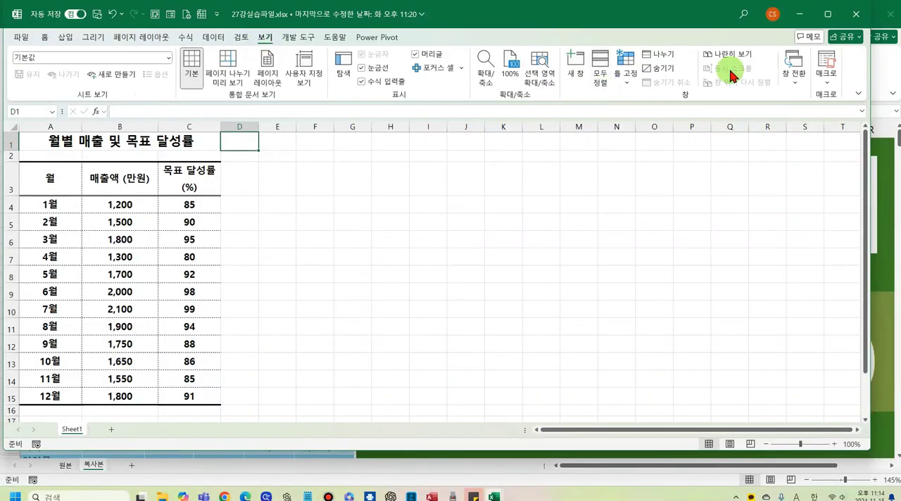
pyautogui.click(793, 74)
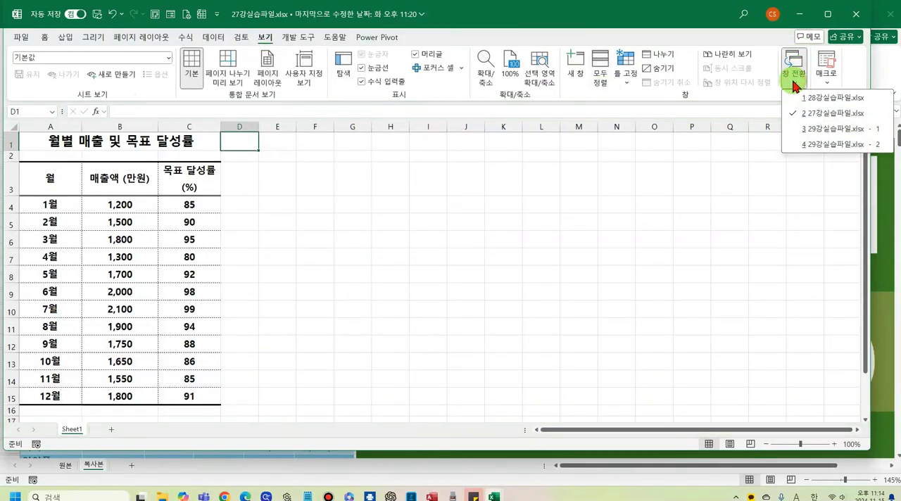
pyautogui.click(808, 130)
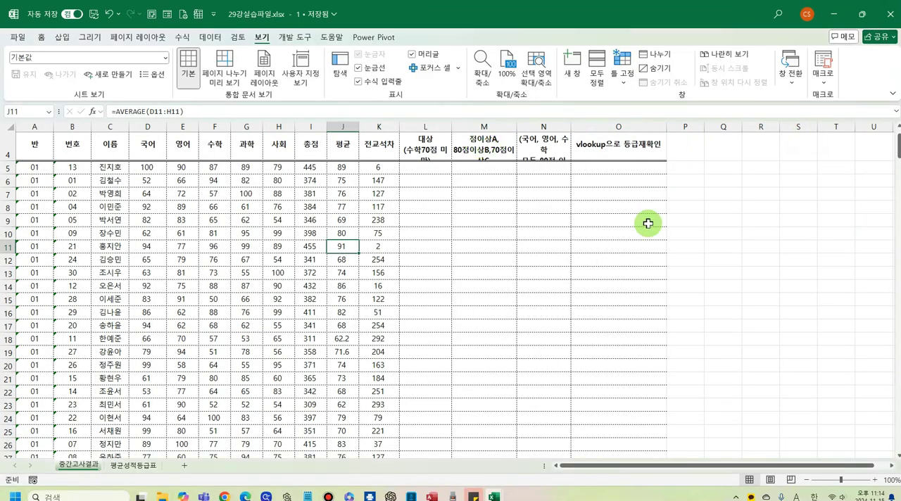
# - From the top of the 중간고사결과 sheet, compare this window side by side with 29강실습파일.xlsx - 2 using 나란히 보기
pyautogui.scroll(1, 605, 247)
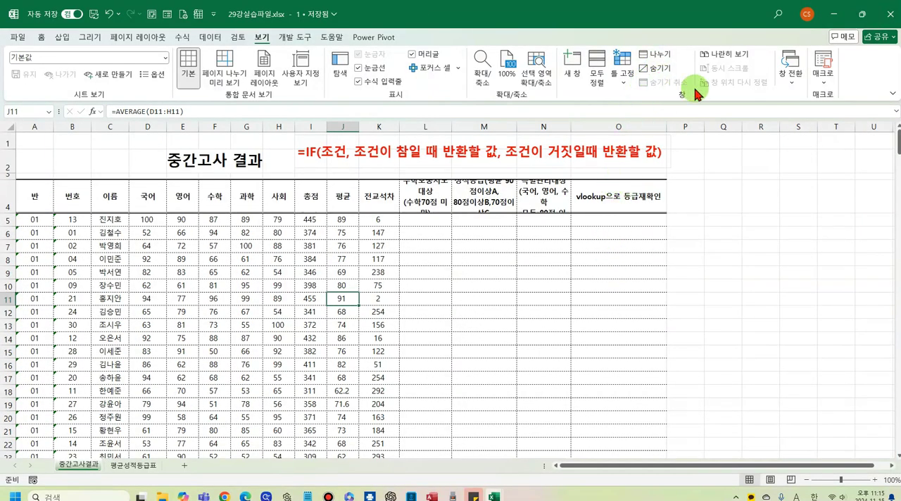
pyautogui.click(734, 59)
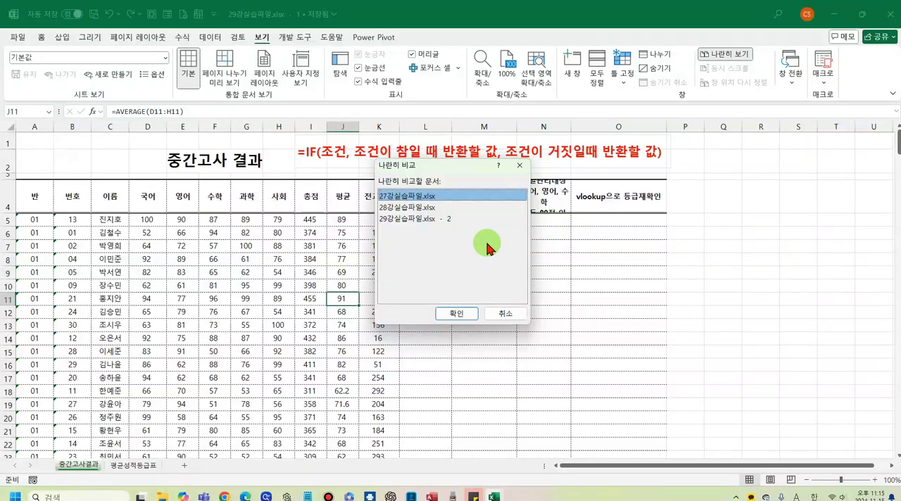
pyautogui.click(387, 219)
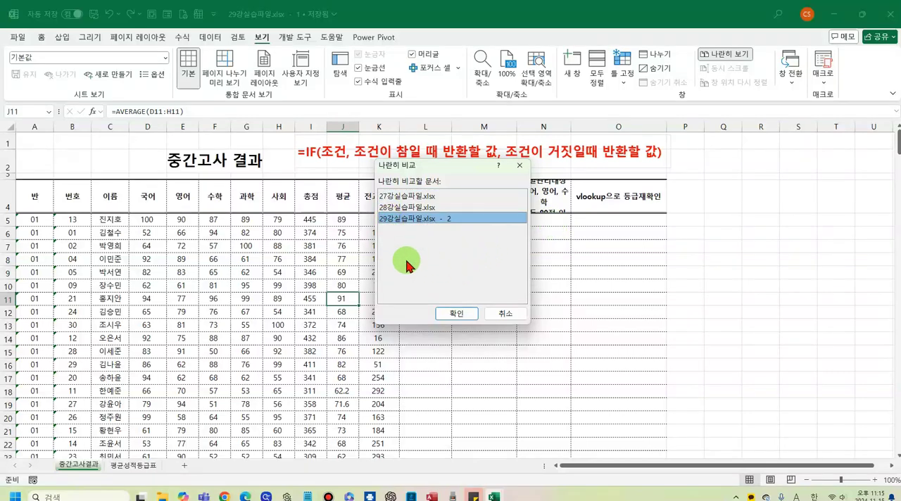
pyautogui.click(453, 319)
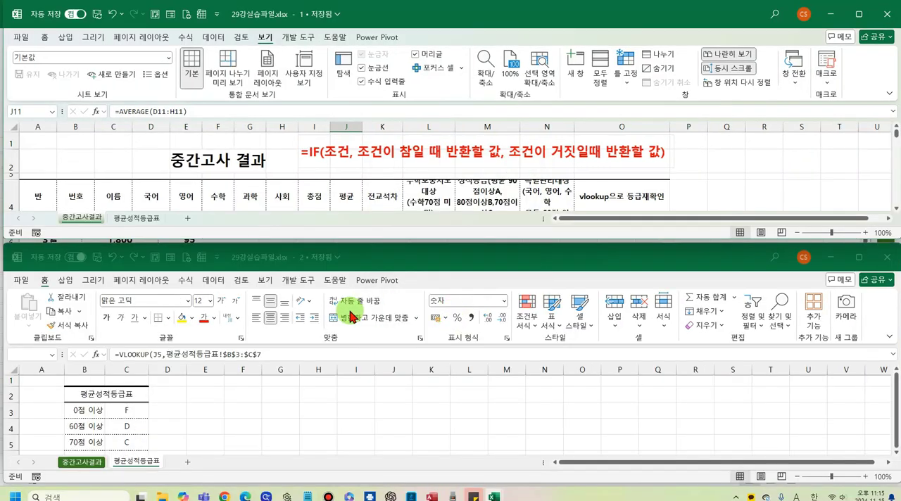
# - Arrange the two compared windows with the vertical (세로) option of 모두 정렬
pyautogui.click(599, 78)
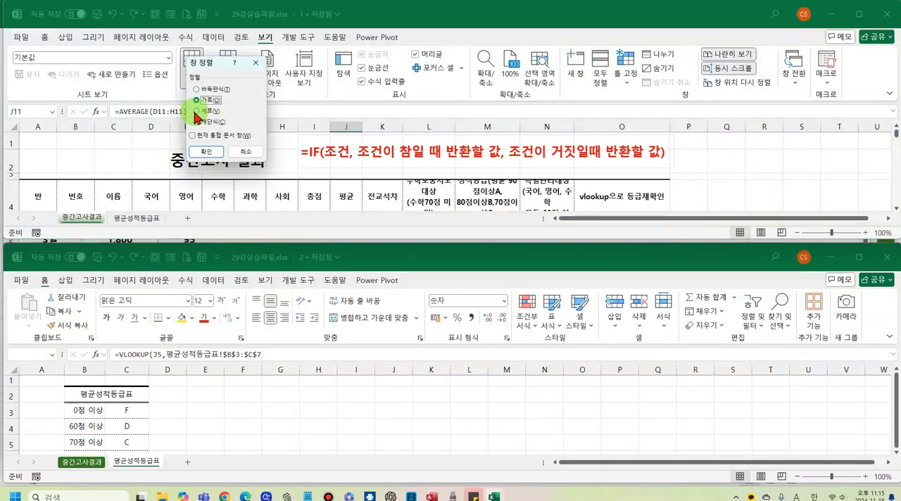
pyautogui.click(196, 111)
pyautogui.click(208, 156)
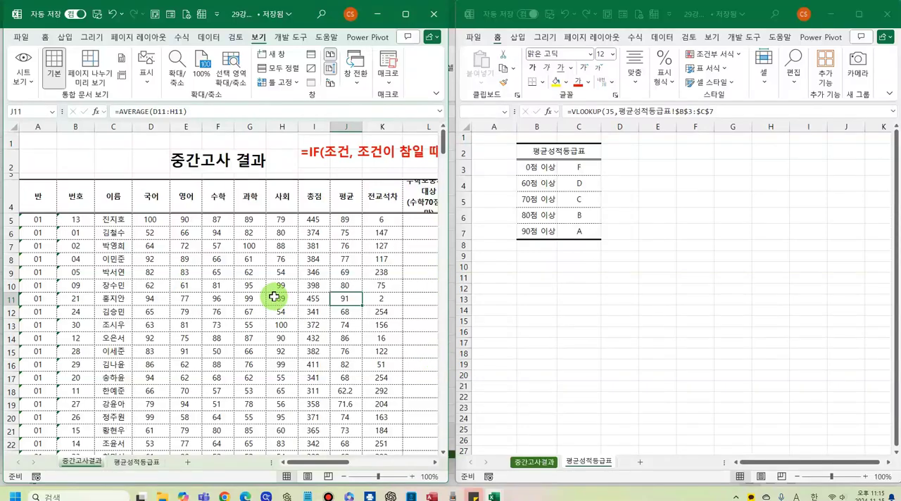
# - Maximize the 29강실습파일.xlsx - 1 window, and restore the side-by-side layout with 창 위치 다시 정렬
pyautogui.click(407, 16)
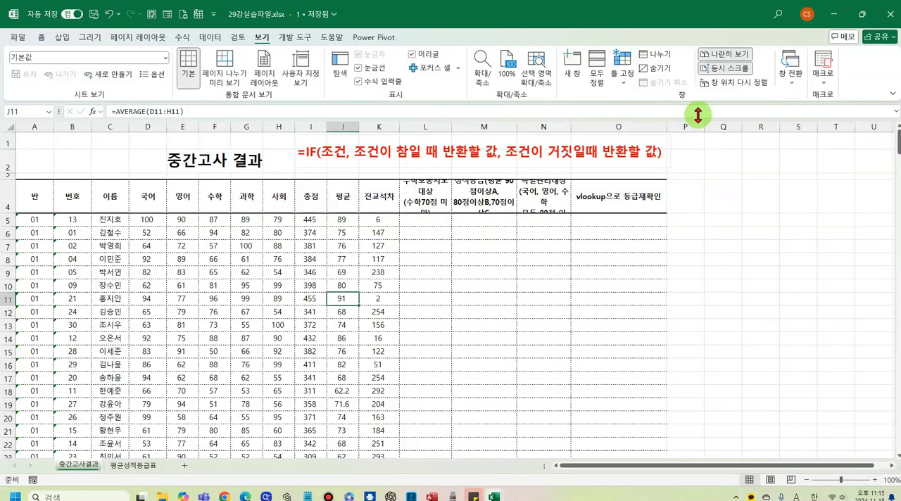
pyautogui.click(721, 91)
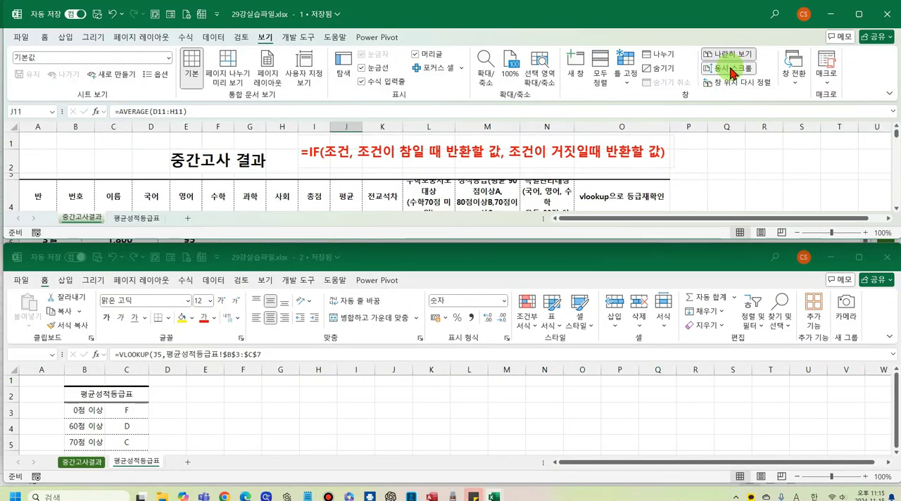
# - Scroll the 평균성적등급표 sheet in 29강실습파일.xlsx - 2 to check how 동시 스크롤 moves both compared windows
pyautogui.click(452, 418)
pyautogui.scroll(-10, 449, 415)
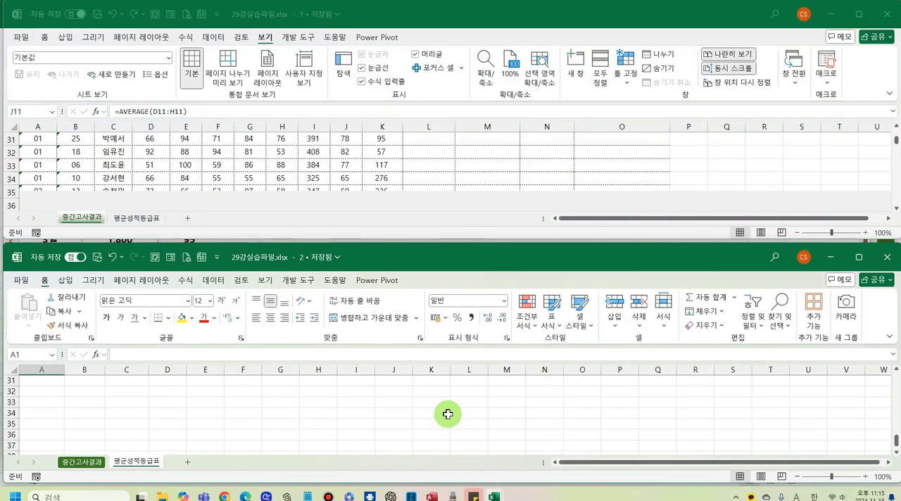
pyautogui.scroll(10, 448, 415)
pyautogui.scroll(-4, 447, 412)
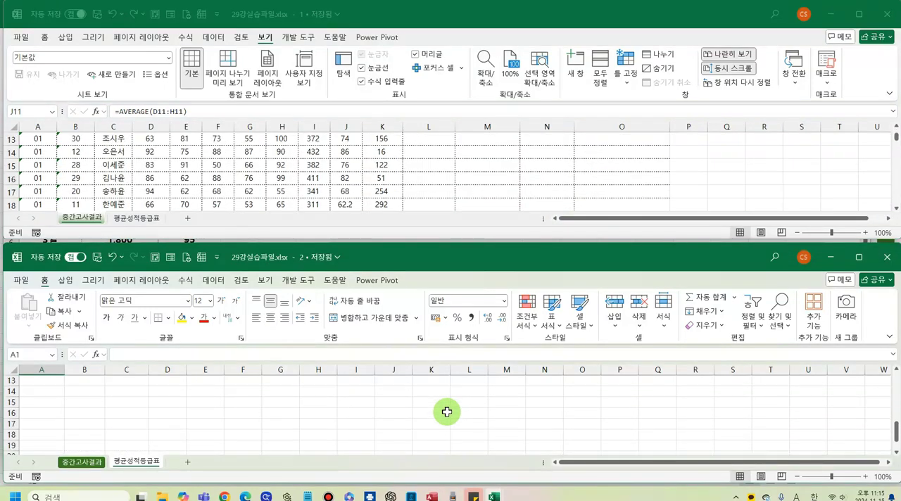
pyautogui.scroll(4, 448, 412)
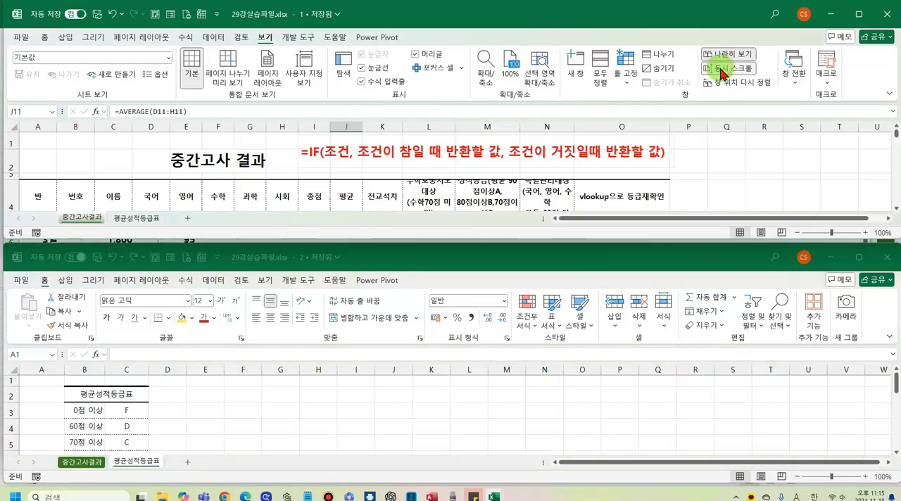
pyautogui.scroll(-8, 418, 415)
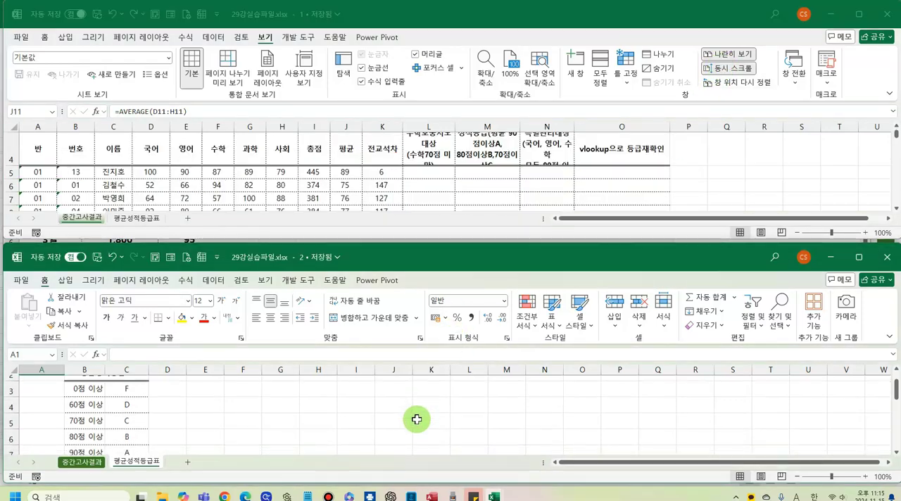
pyautogui.scroll(1, 417, 419)
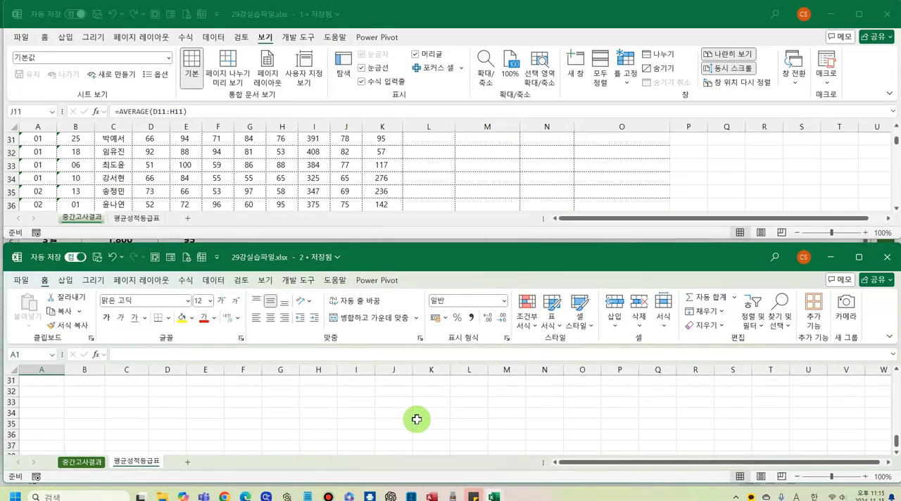
# - Turn off 동시 스크롤 and scroll the 중간고사결과 sheet in 29강실습파일.xlsx - 1 on its own
pyautogui.click(730, 72)
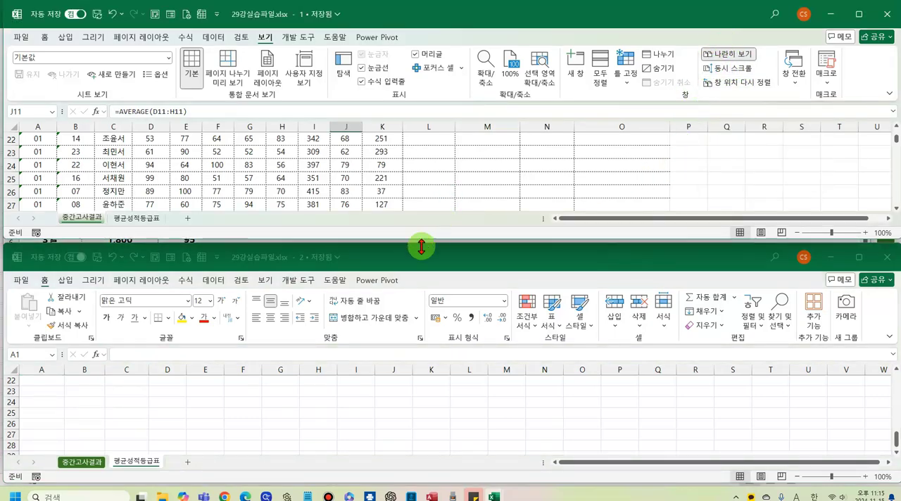
pyautogui.click(439, 169)
pyautogui.scroll(7, 439, 169)
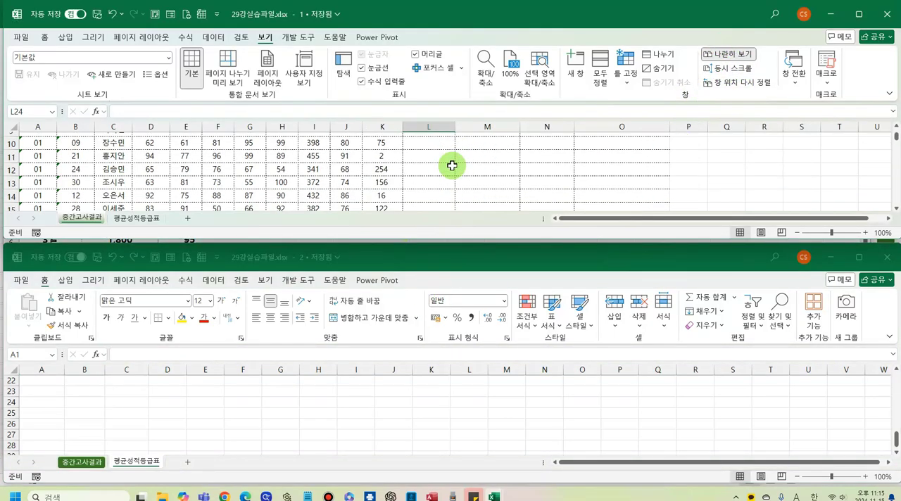
pyautogui.scroll(-6, 450, 162)
pyautogui.scroll(-3, 453, 164)
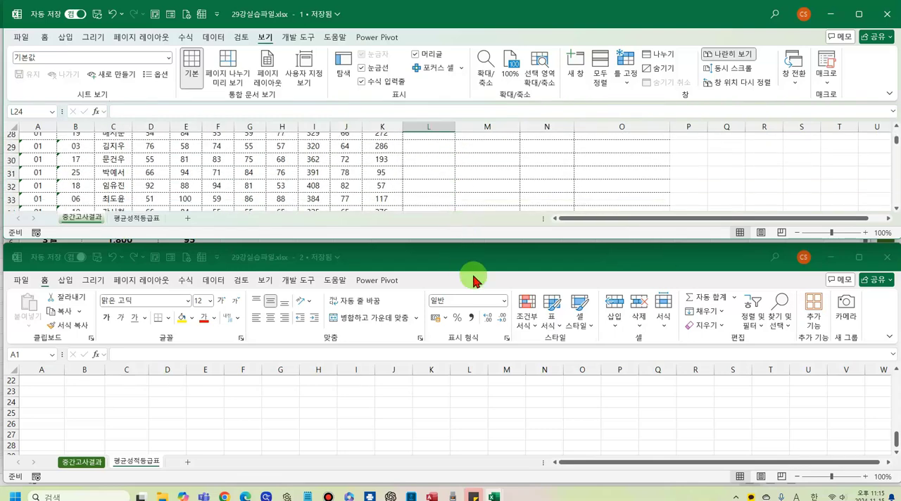
# - Bring the 평균성적등급표 sheet in 29강실습파일.xlsx - 2 back to its first row and select cell B3
pyautogui.click(298, 37)
pyautogui.click(620, 477)
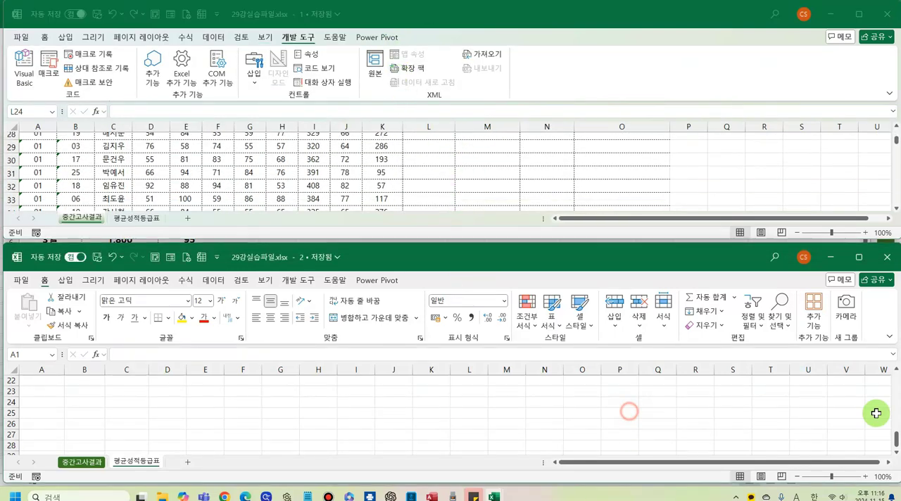
pyautogui.moveTo(897, 442); pyautogui.dragTo(897, 367)
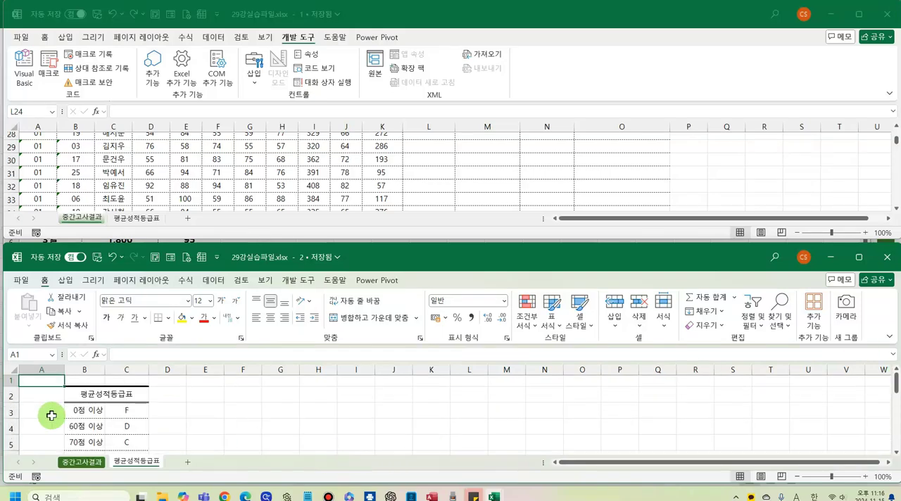
pyautogui.click(98, 408)
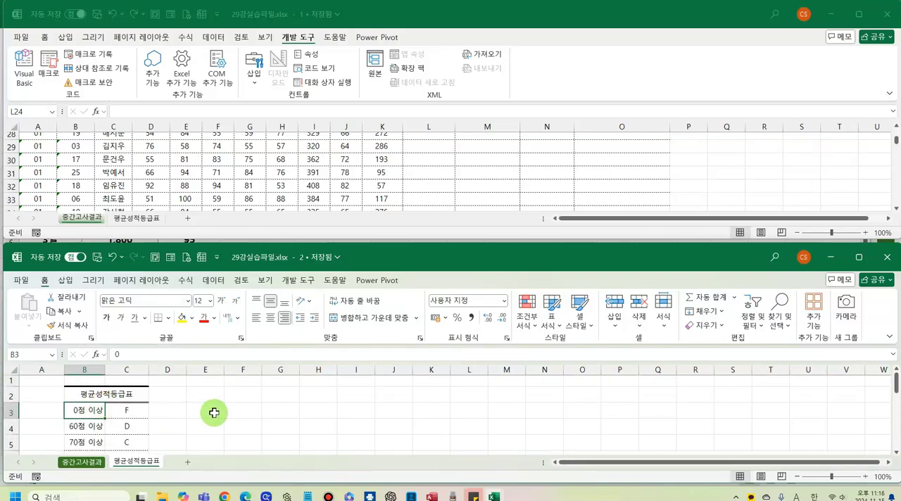
# - Select cell I30 in 29강실습파일.xlsx - 1 and return the 중간고사결과 sheet to its title row independently
pyautogui.click(400, 150)
pyautogui.click(315, 159)
pyautogui.scroll(6, 487, 157)
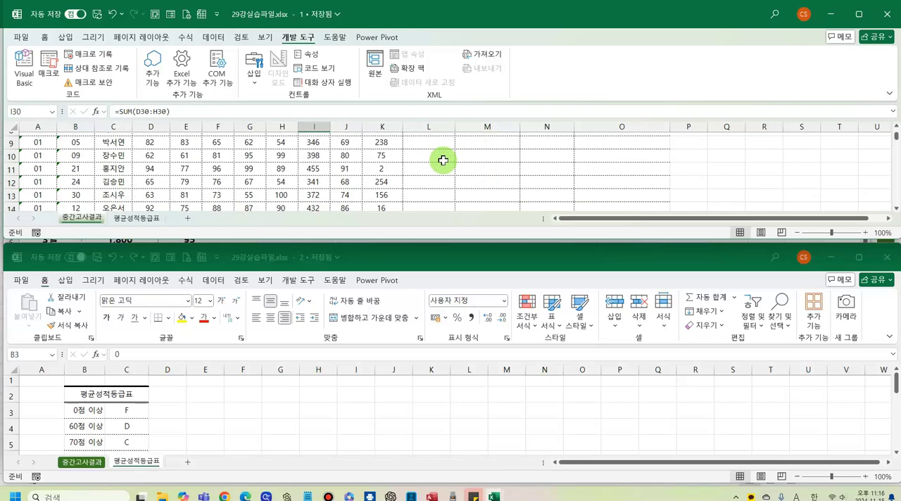
pyautogui.scroll(3, 442, 160)
pyautogui.scroll(-6, 442, 158)
pyautogui.scroll(7, 441, 156)
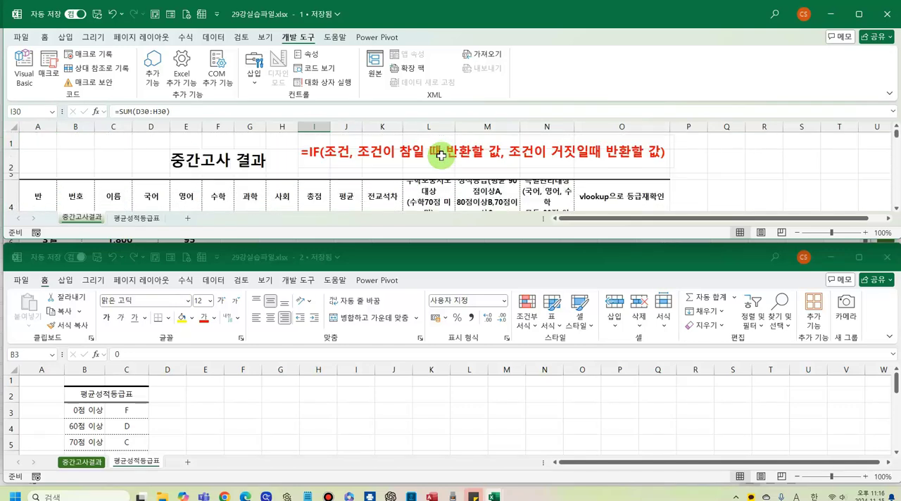
# - End the side-by-side comparison of the two 29강실습파일.xlsx windows by turning off 나란히 보기
pyautogui.click(265, 40)
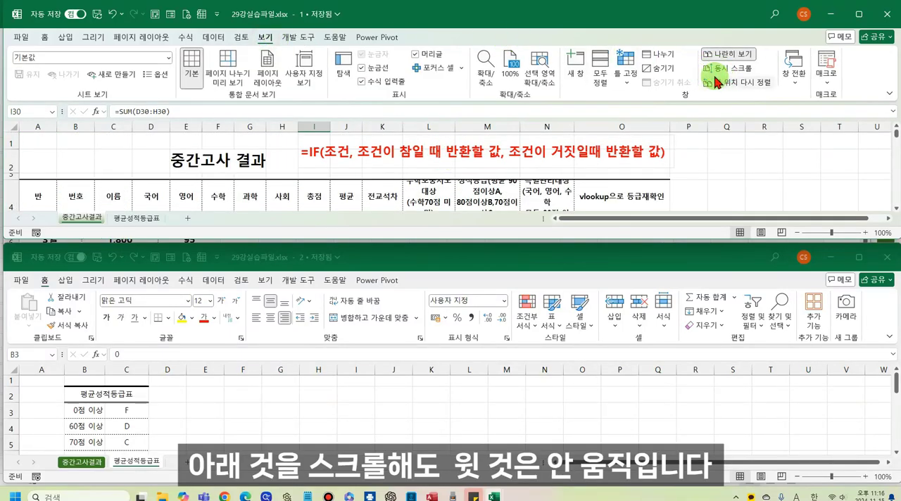
pyautogui.click(728, 70)
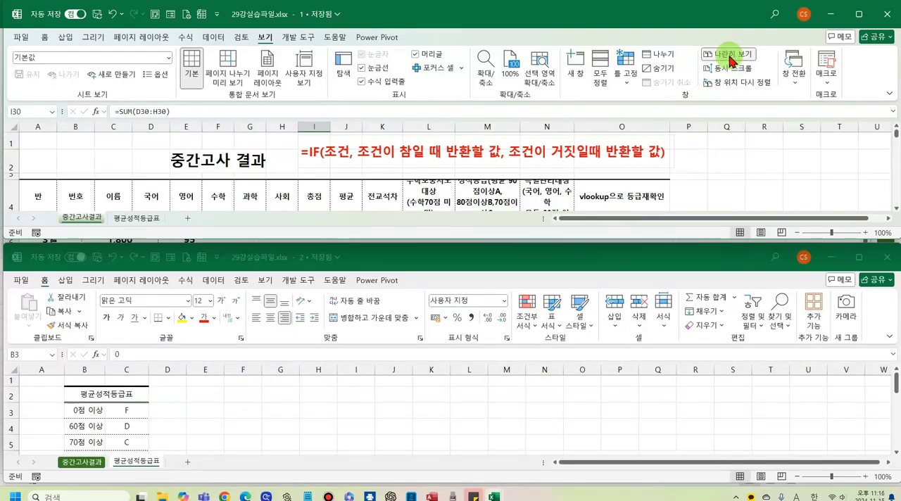
pyautogui.click(730, 56)
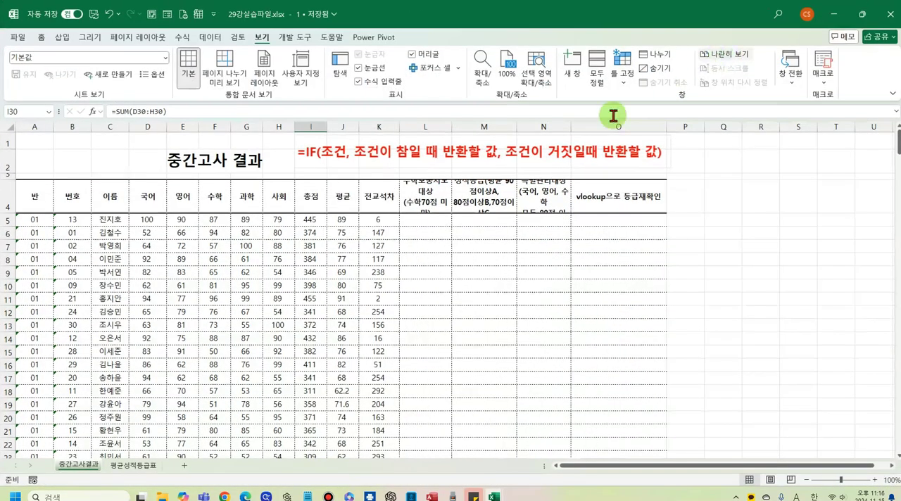